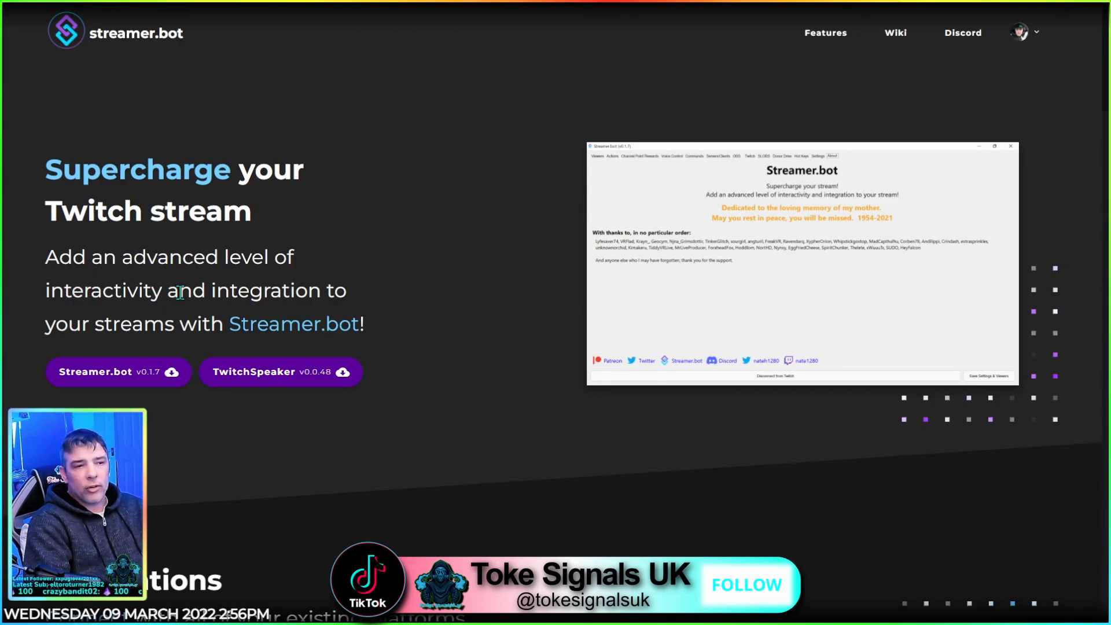
Review the integrations, plugins and support sections of the Streamer.bot website.
scroll(446, 361, "down", 3)
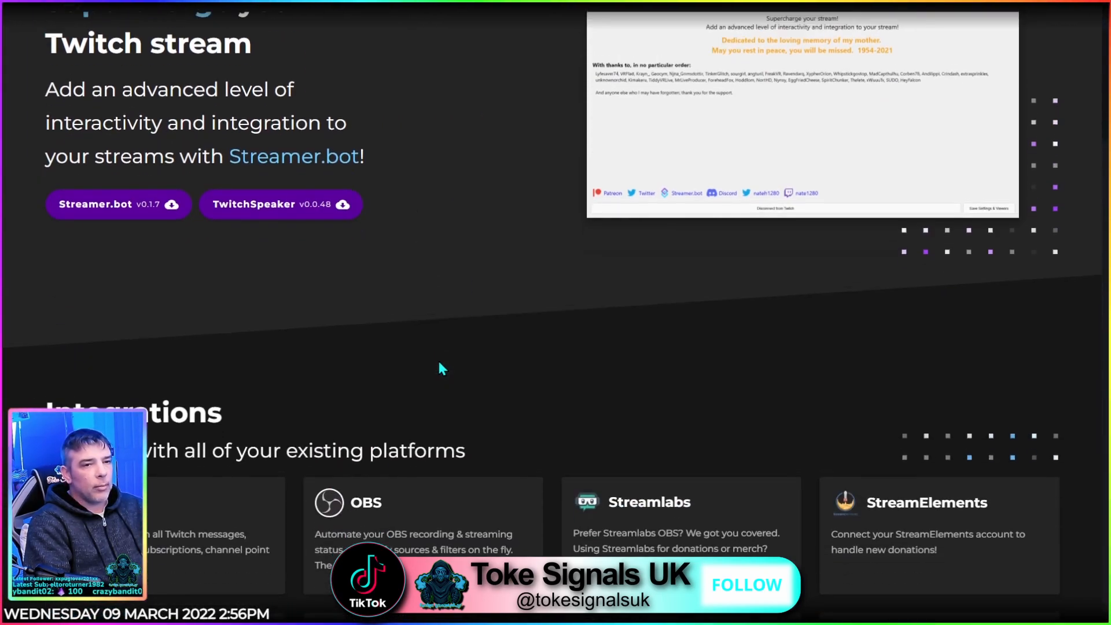
scroll(488, 354, "down", 1)
scroll(509, 336, "down", 4)
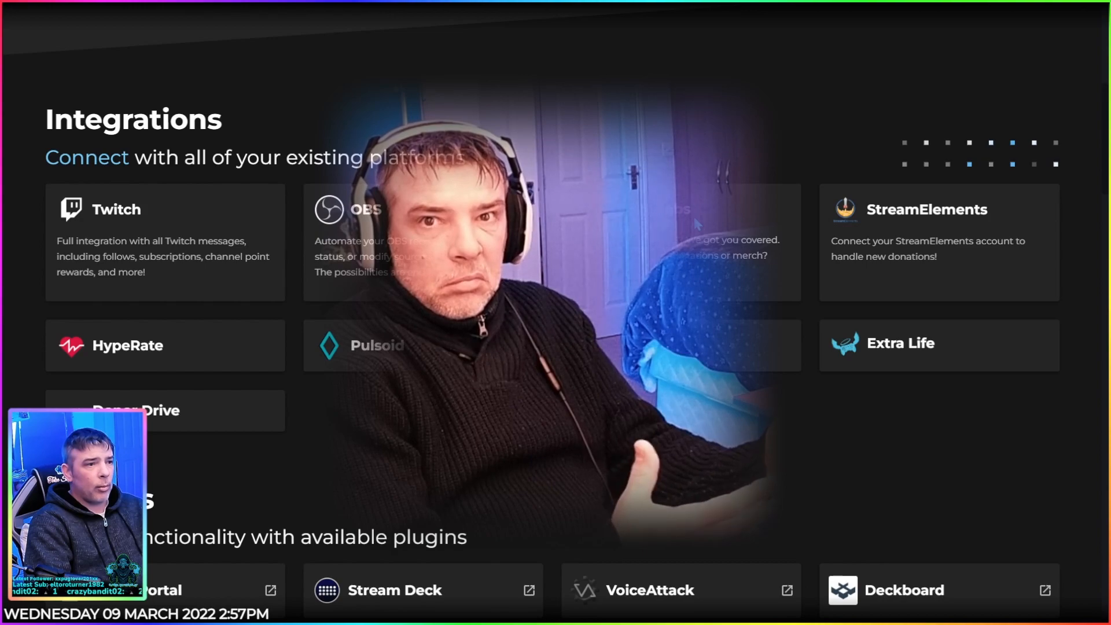
scroll(182, 398, "down", 3)
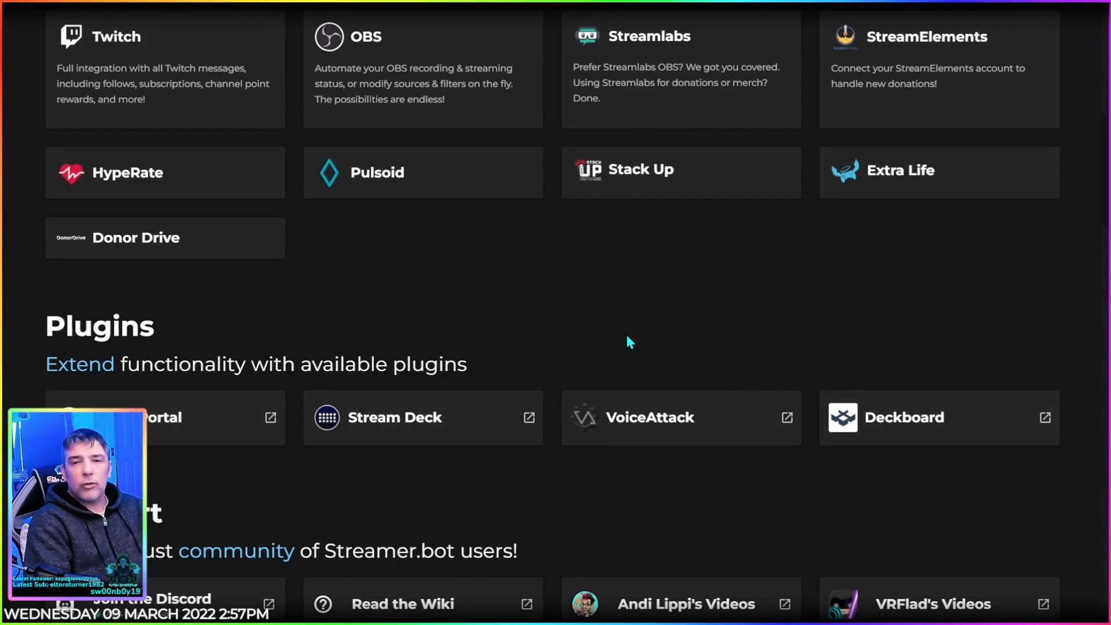
scroll(627, 336, "down", 4)
scroll(578, 410, "up", 5)
scroll(581, 415, "up", 10)
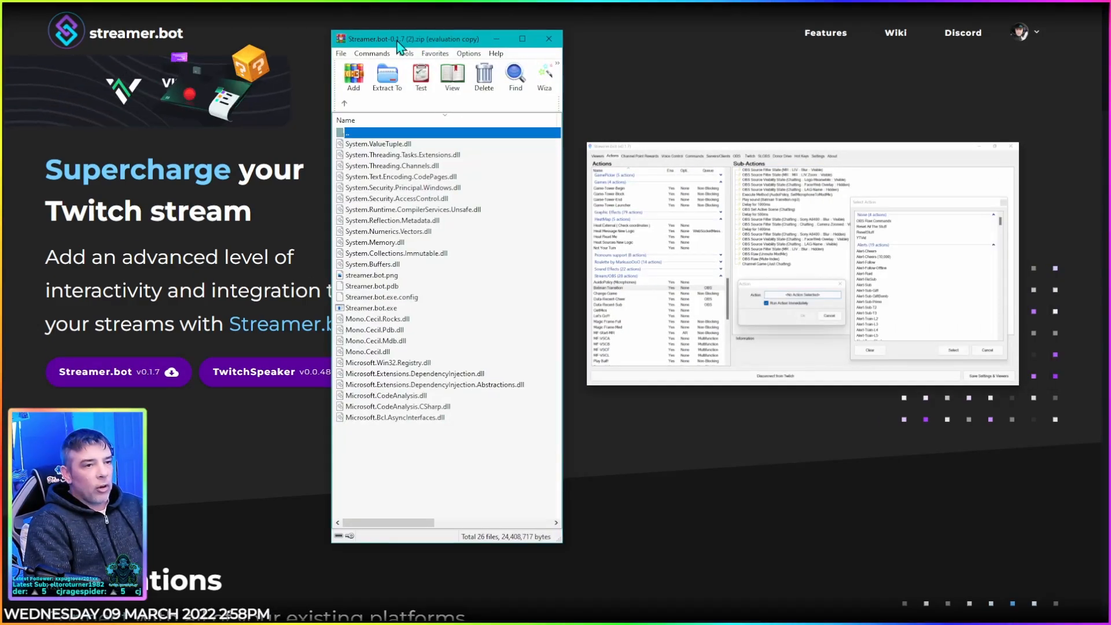
Examine the files in the downloaded Streamer.bot-0.1.7 archive and locate Streamer.bot.exe.
left_click_drag(473, 471, 345, 135)
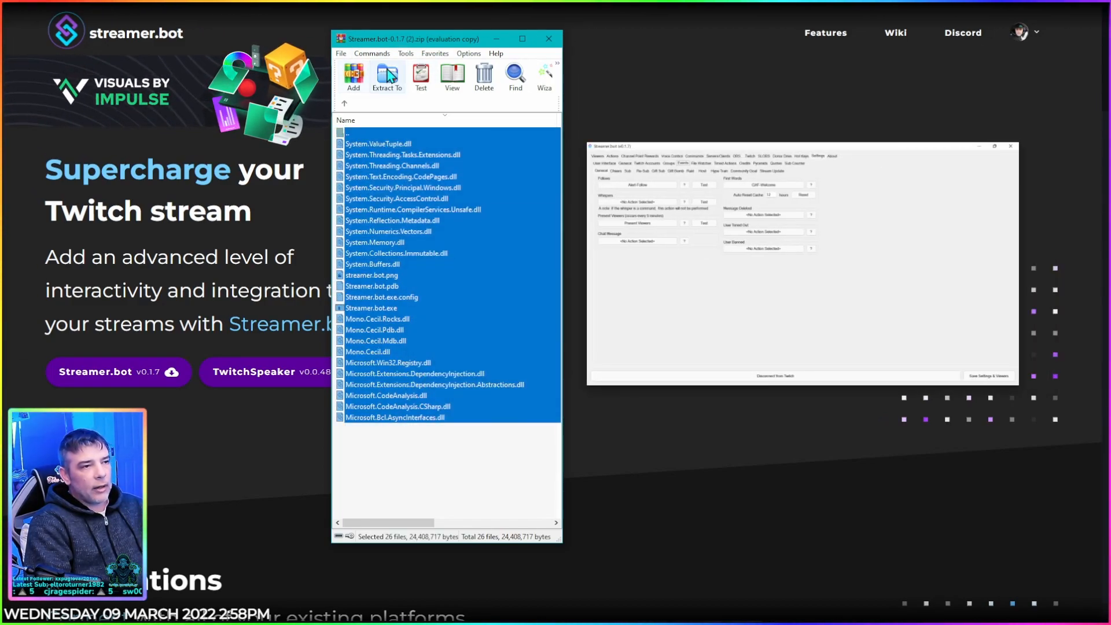
left_click(473, 500)
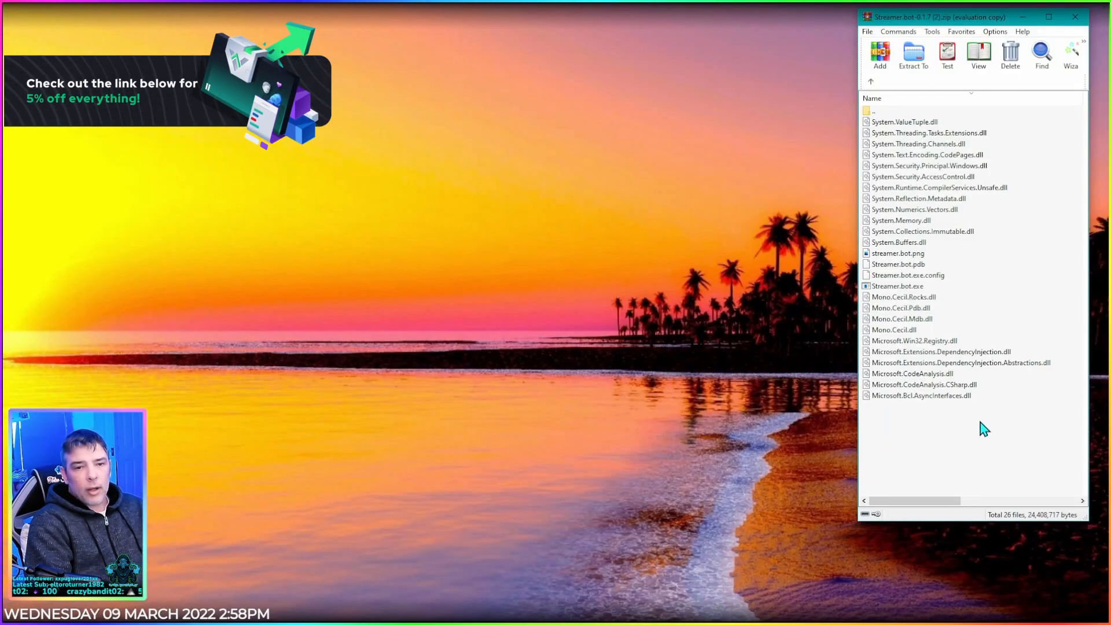
left_click_drag(984, 430, 897, 118)
left_click(958, 453)
left_click(898, 286)
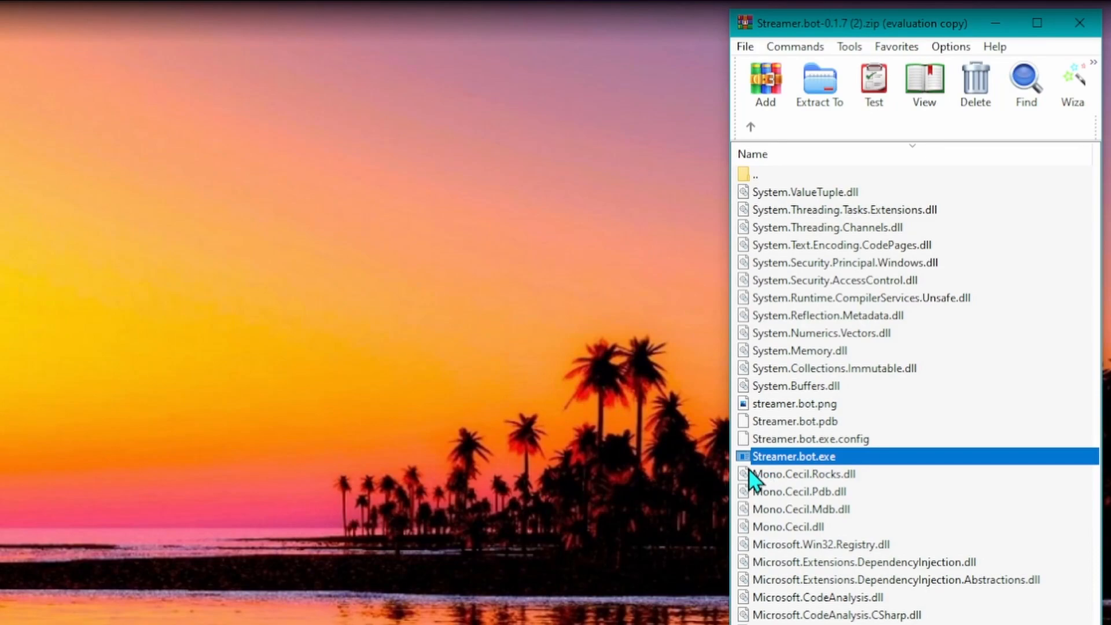
left_click(778, 623)
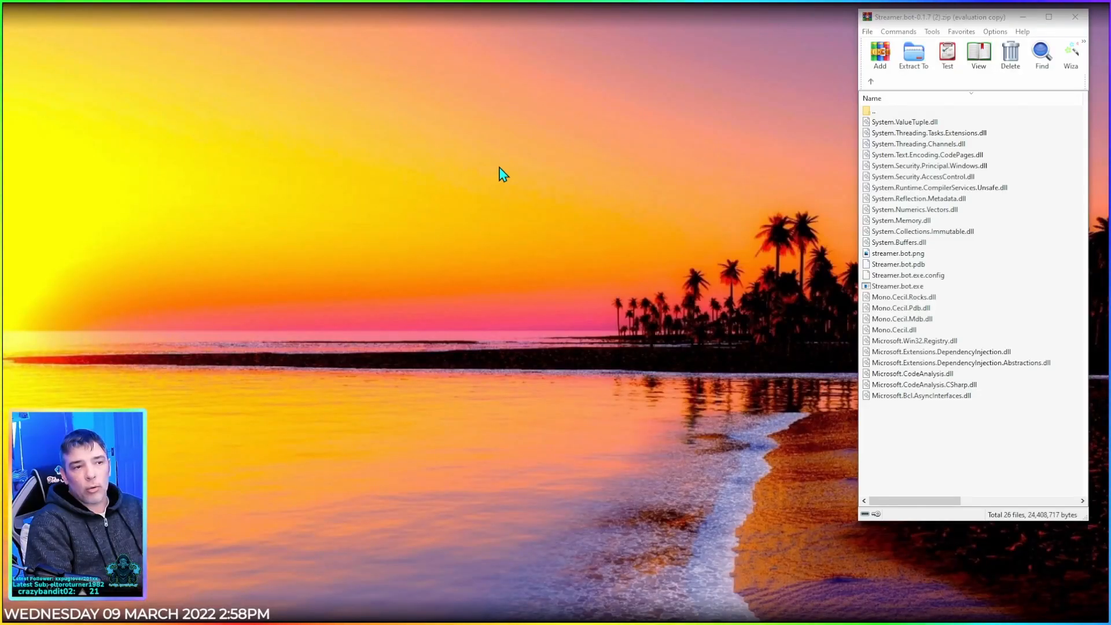
Create a new folder on the desktop and name it streamer.bot.
right_click(499, 169)
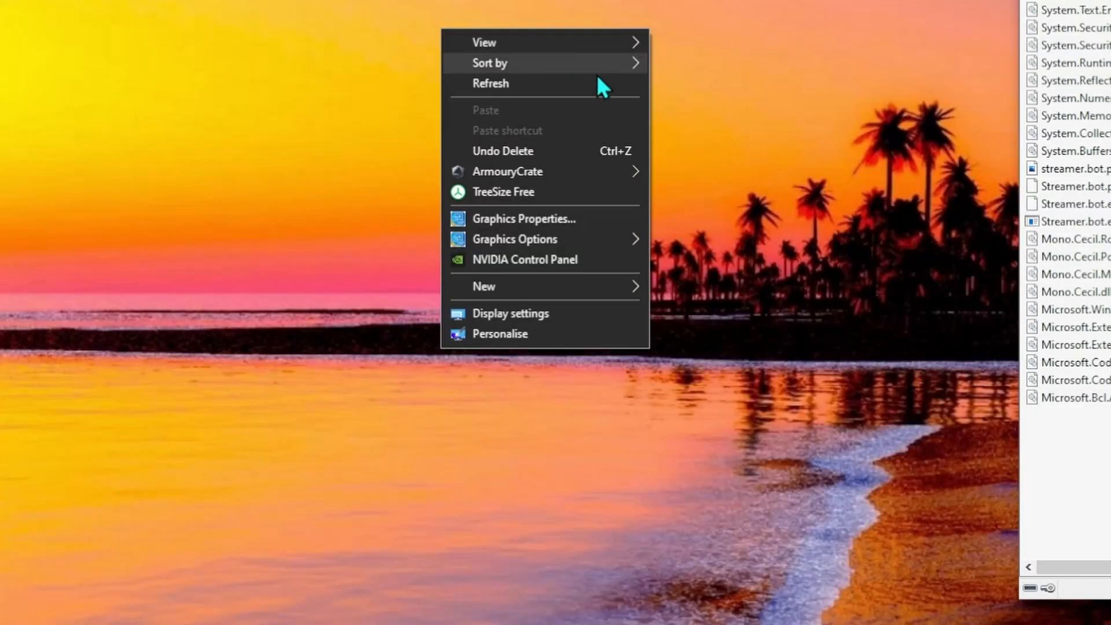
mouse_move(602, 280)
left_click(750, 286)
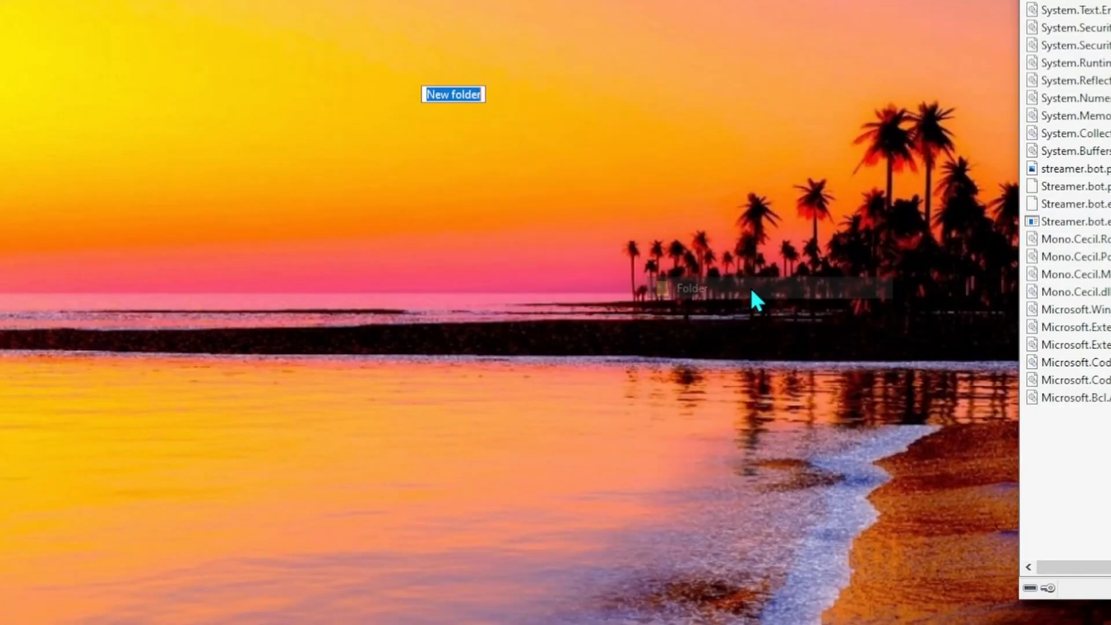
type("str")
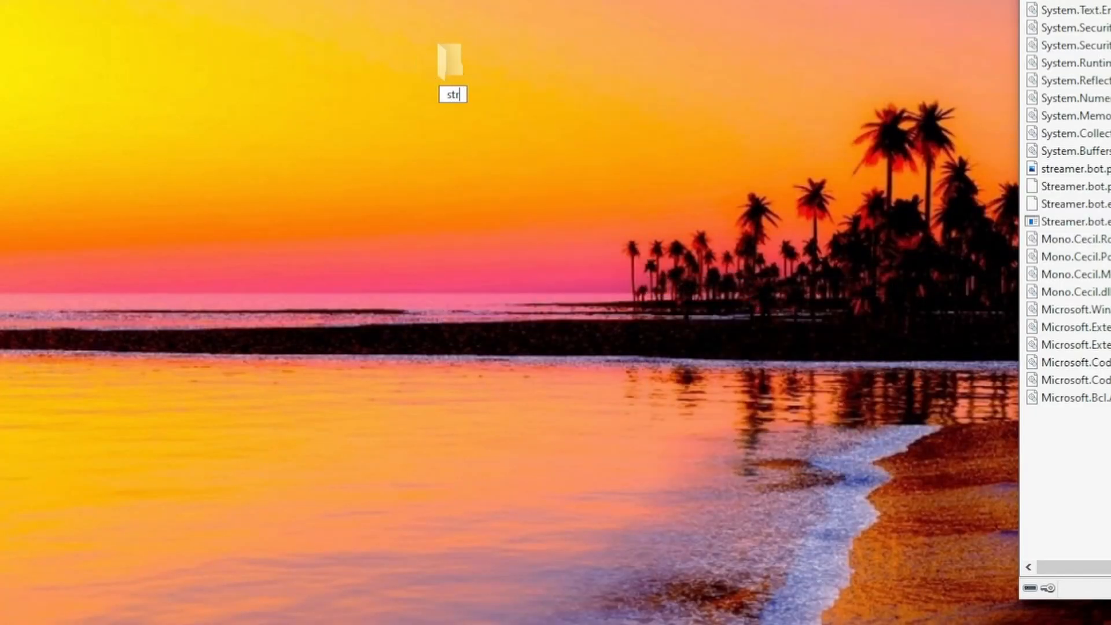
type("eamer.bot")
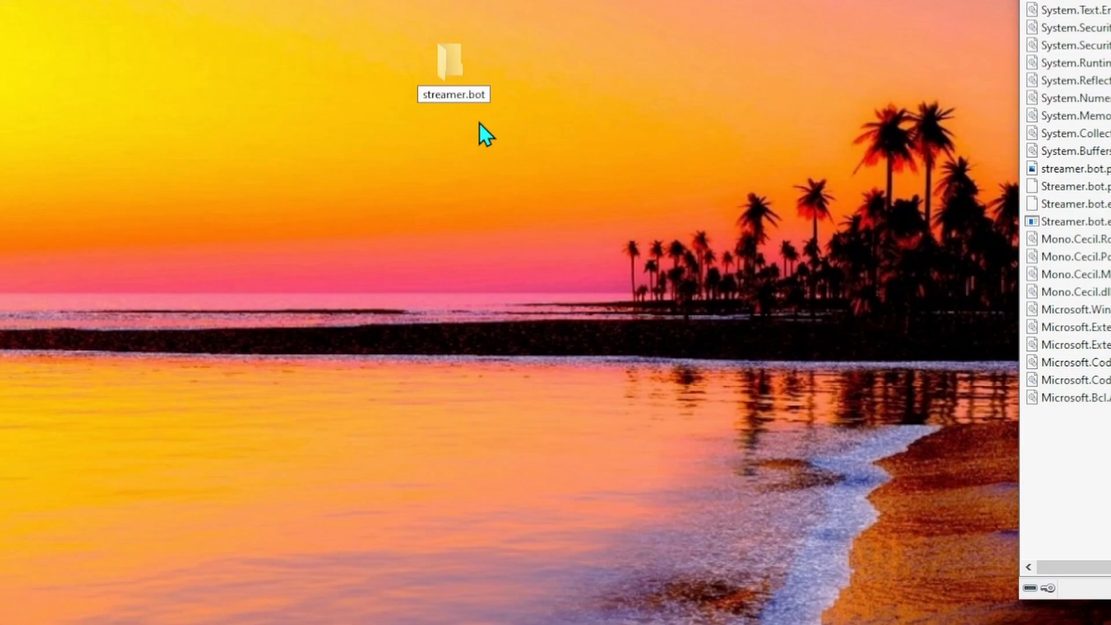
key("Return")
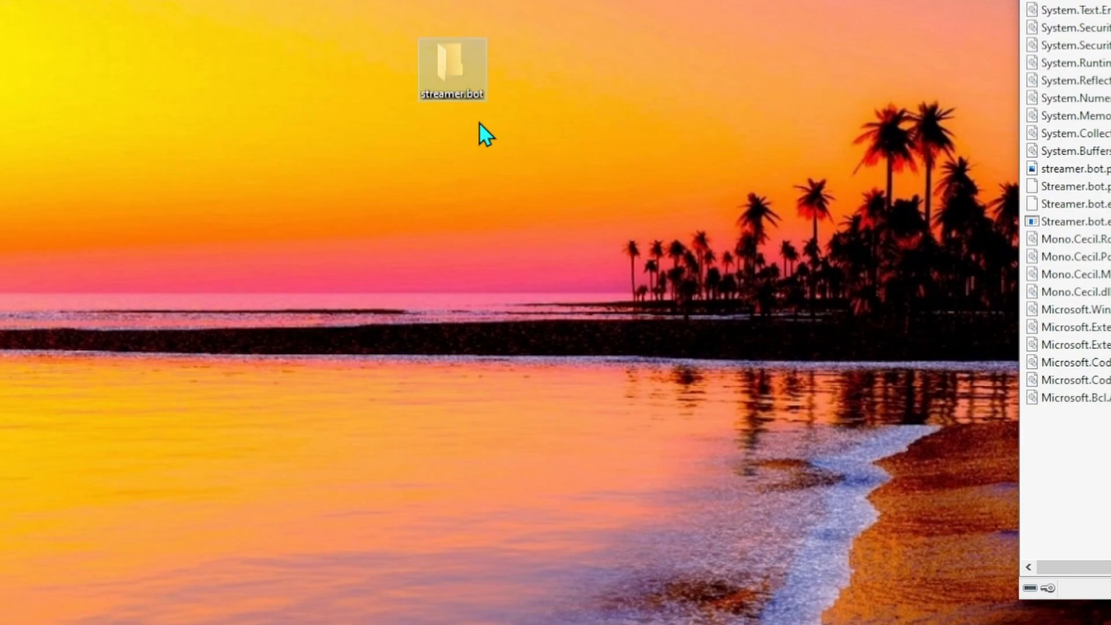
Copy all files from the Streamer.bot archive and paste them into the streamer.bot desktop folder.
left_click_drag(980, 449, 889, 119)
right_click(888, 120)
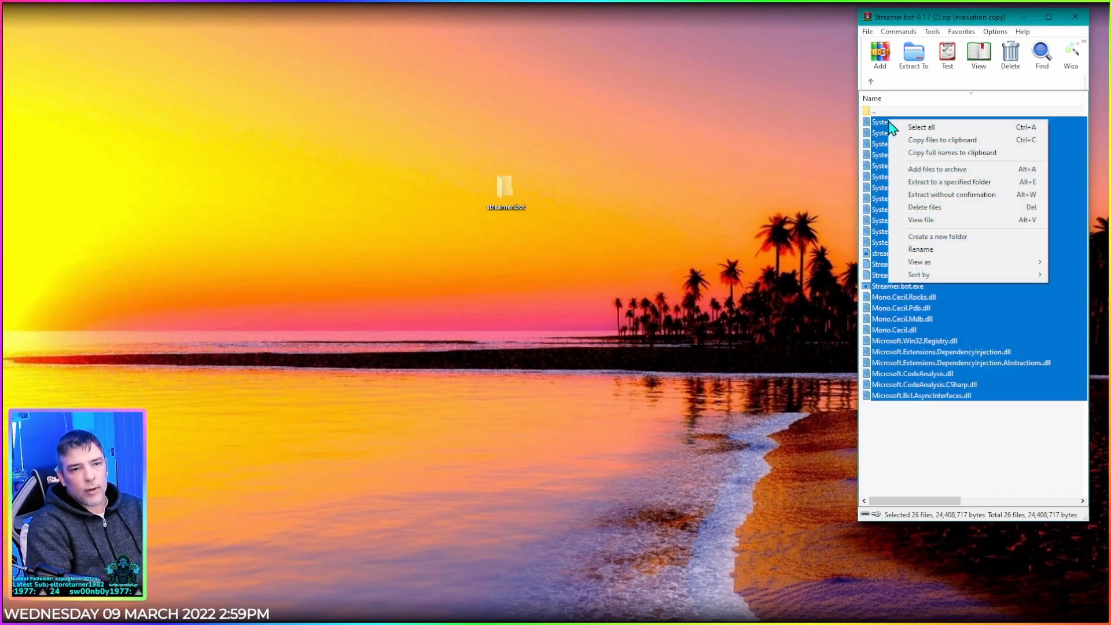
left_click(904, 141)
double_click(506, 182)
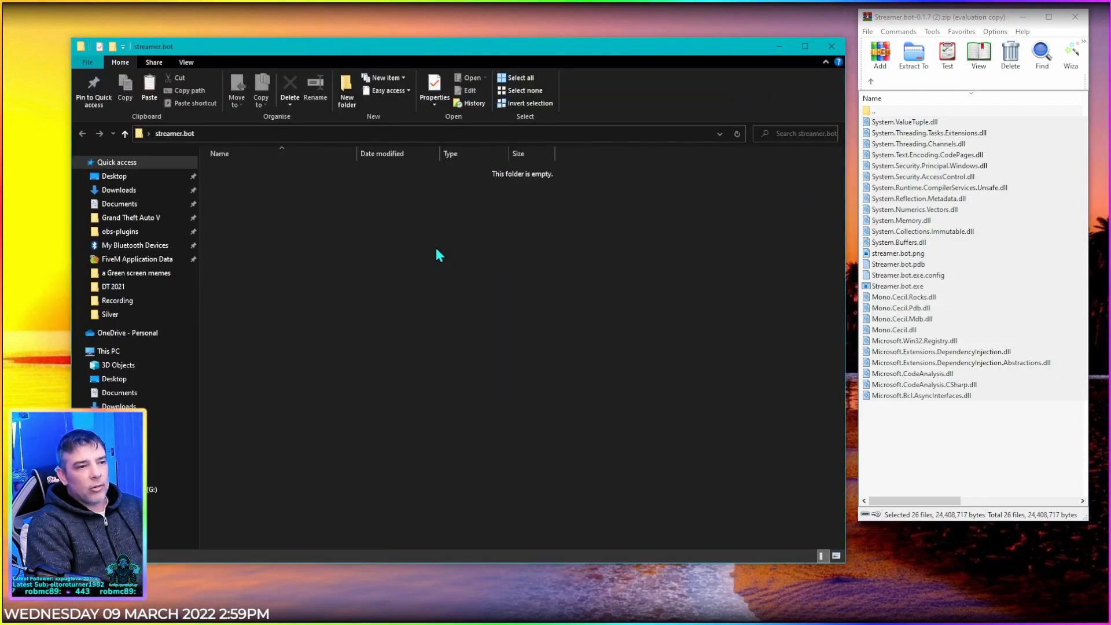
right_click(435, 247)
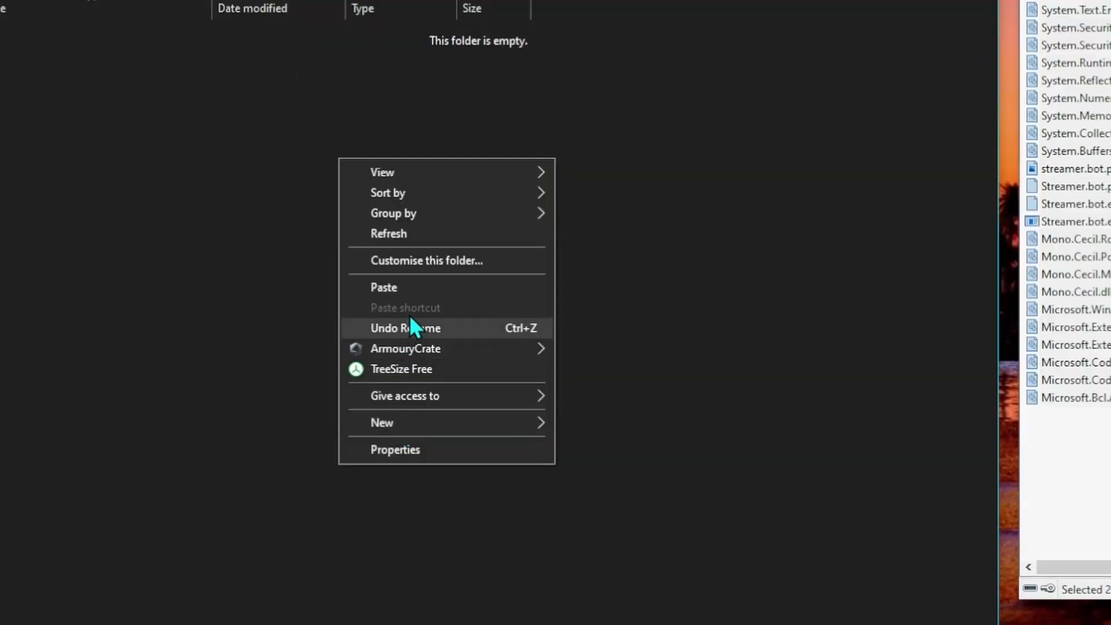
left_click(424, 285)
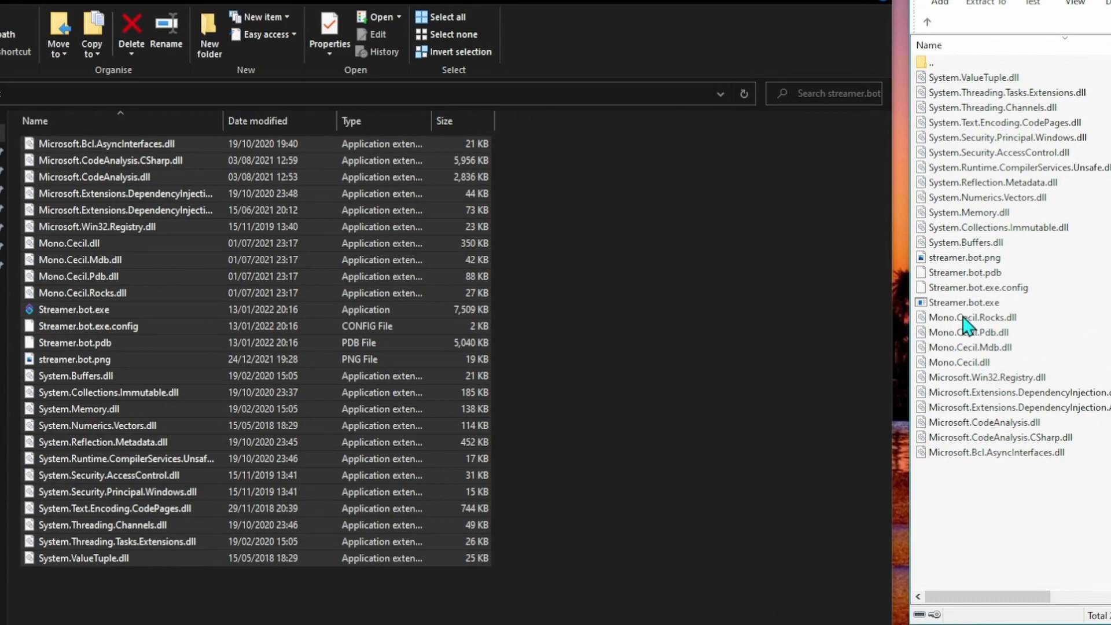
Clear the file selections and select Streamer.bot.exe in the streamer.bot folder.
left_click(994, 493)
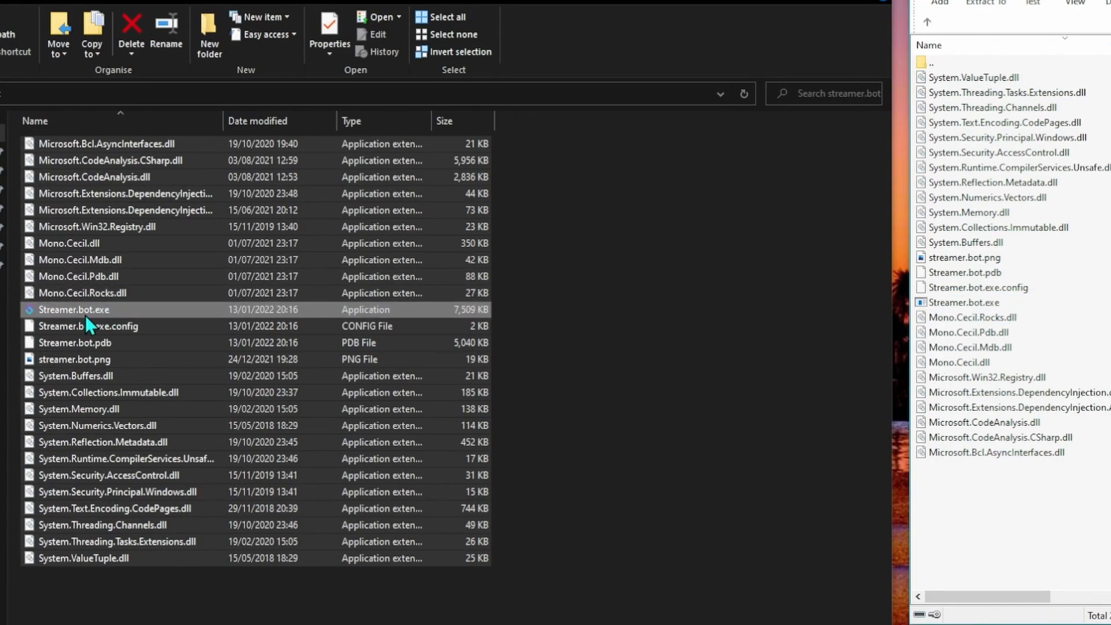
left_click(595, 396)
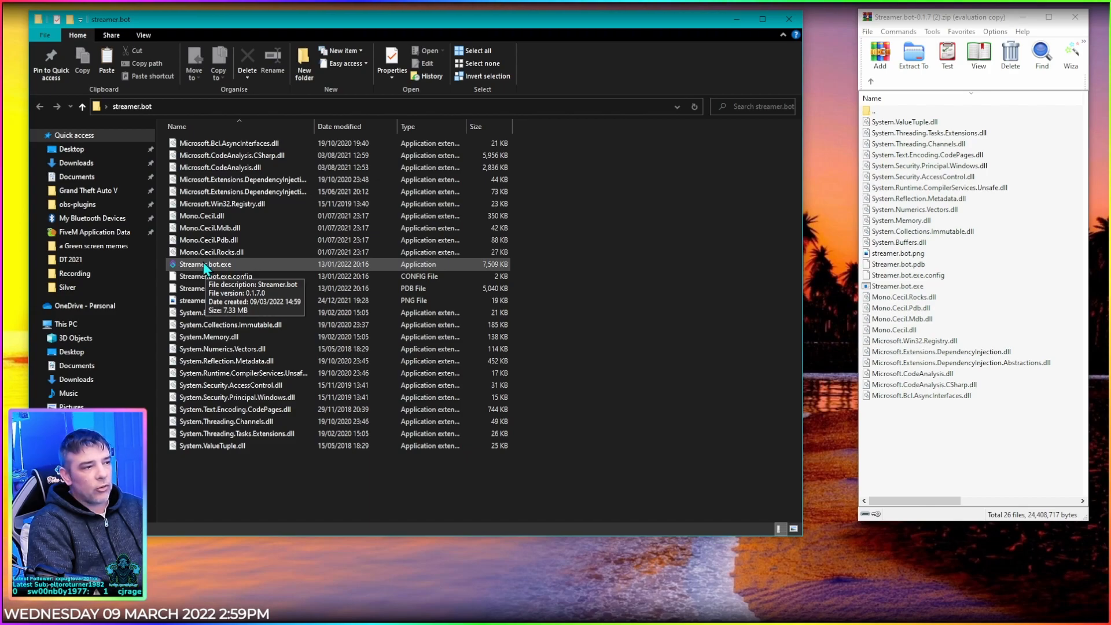
left_click(204, 265)
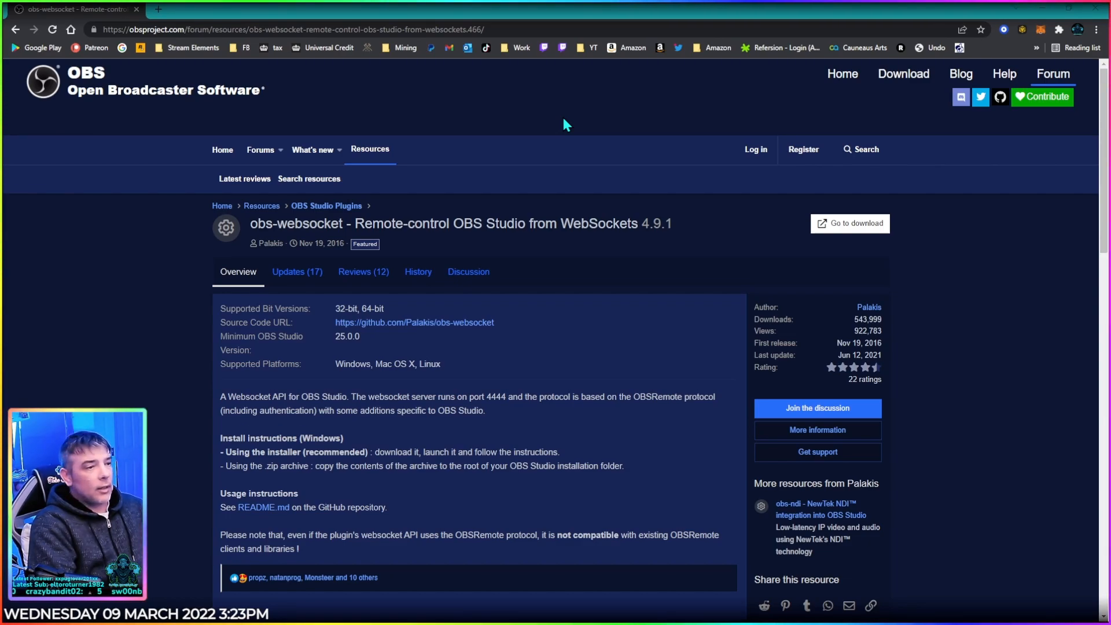
Open the obs-websocket 4.9.1 download page and review its release notes, install instructions and downloadable assets.
left_click(836, 226)
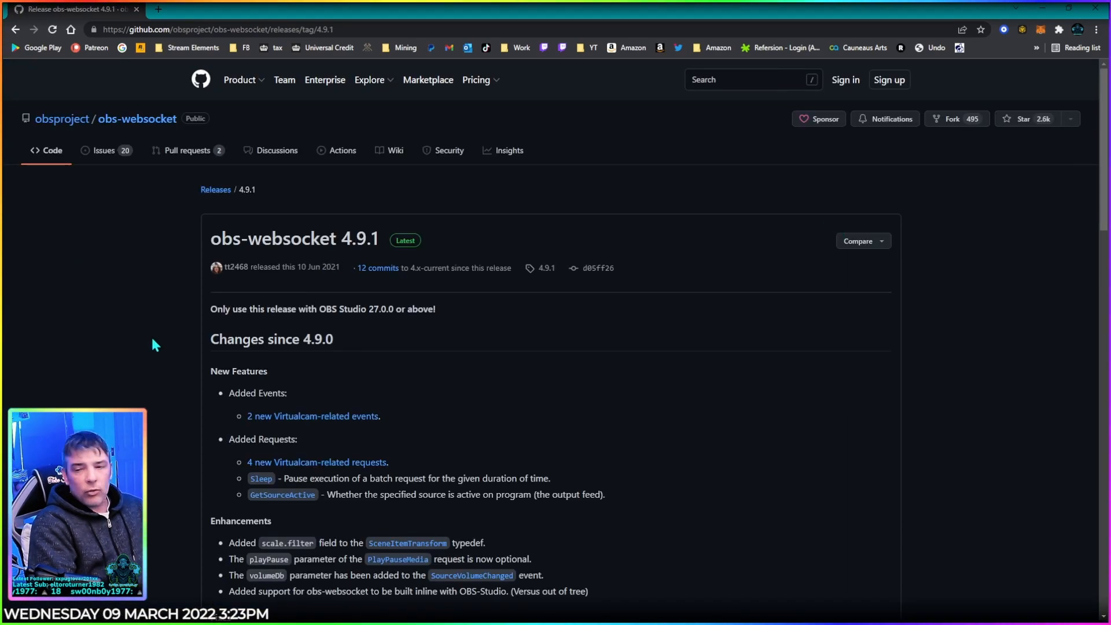
scroll(152, 356, "down", 2)
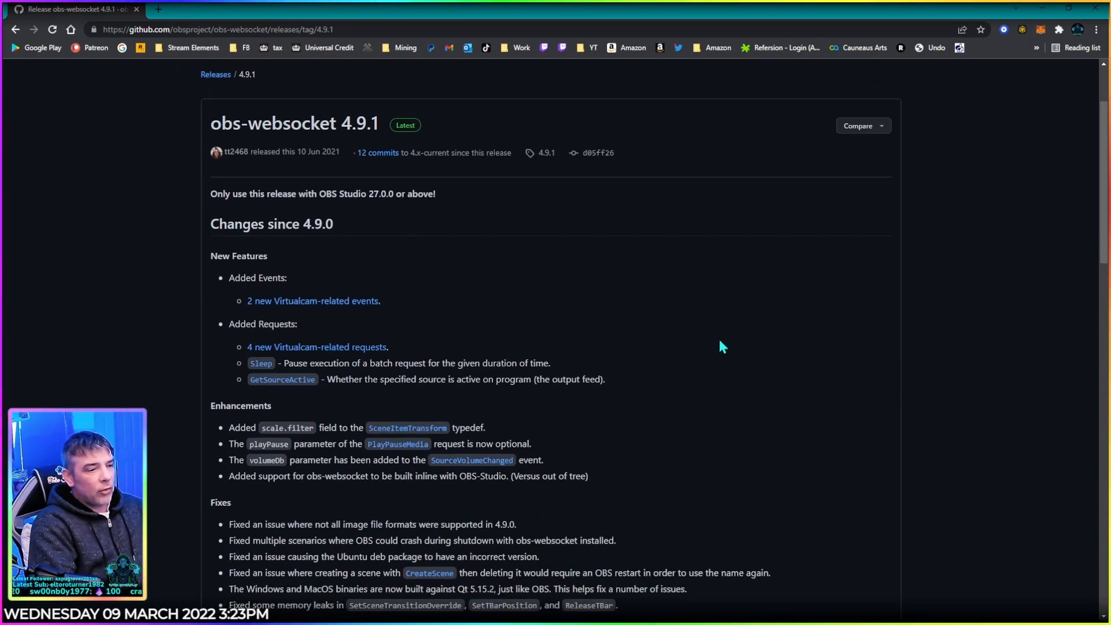
scroll(713, 345, "down", 15)
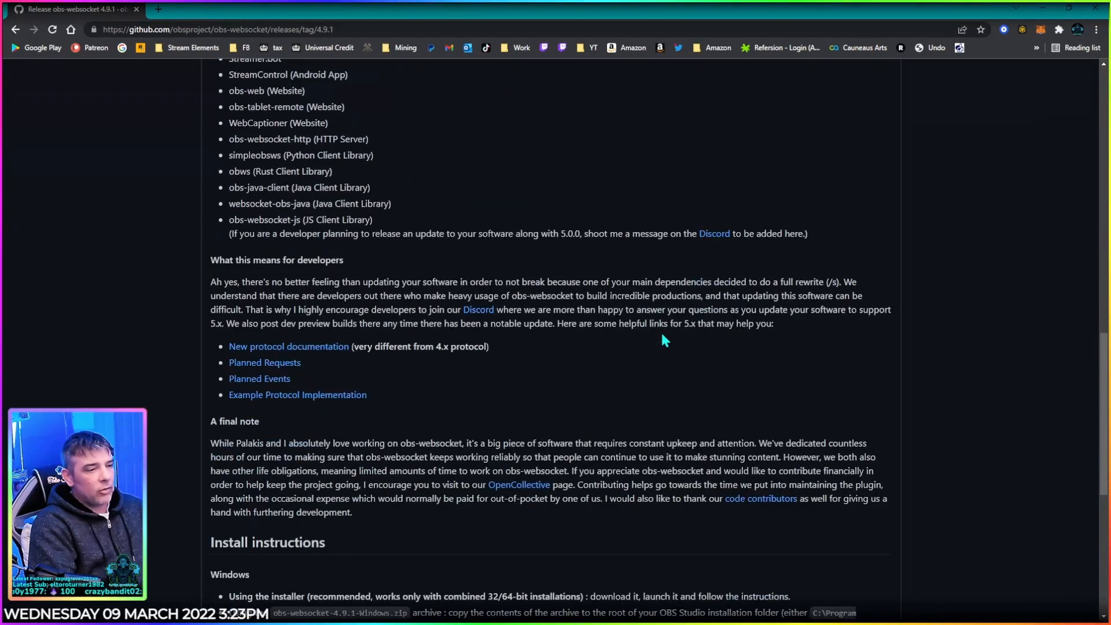
scroll(664, 341, "down", 7)
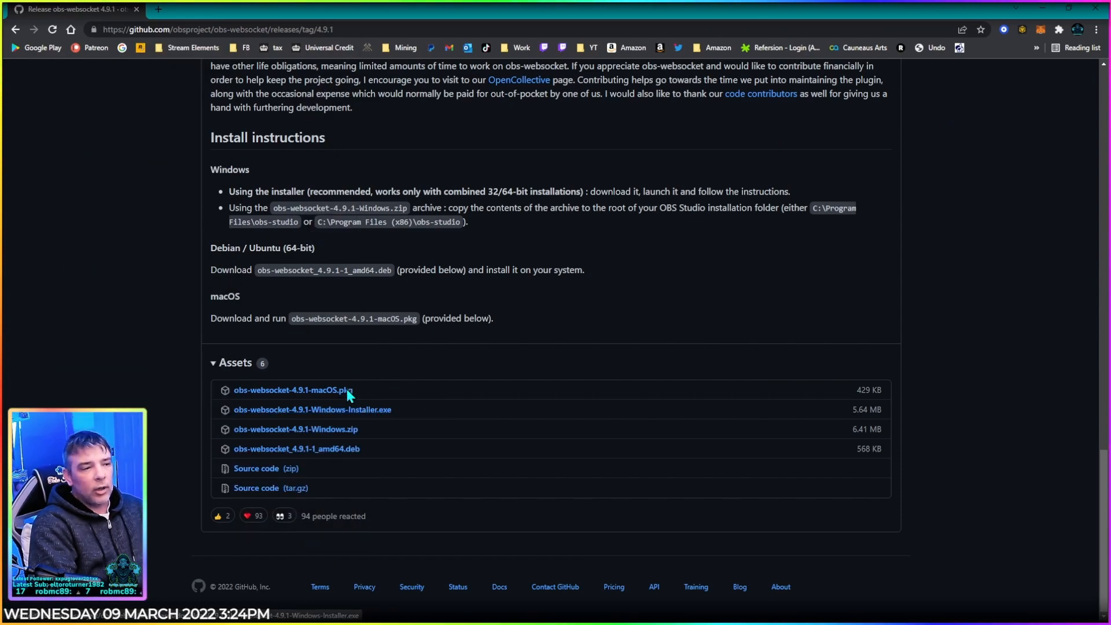
scroll(421, 474, "up", 2)
scroll(423, 474, "up", 20)
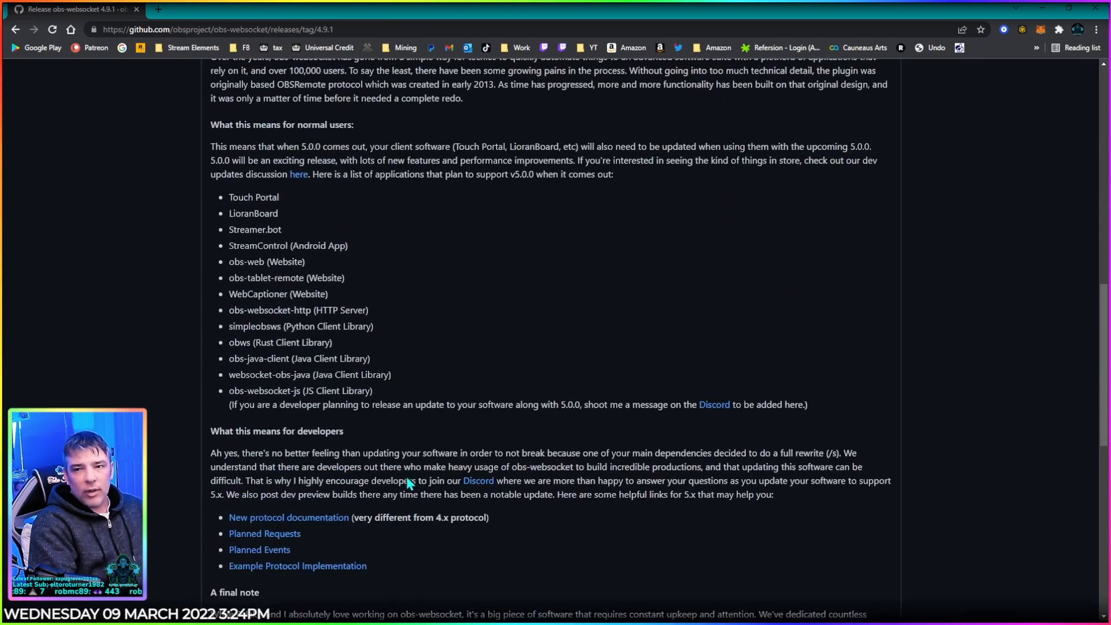
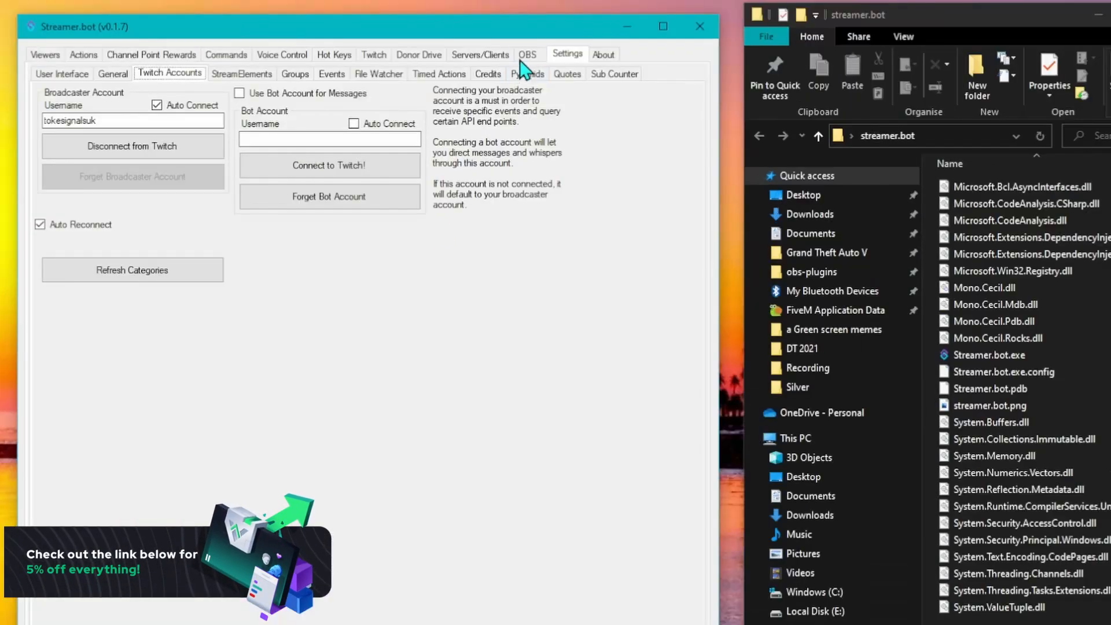
In Streamer.bot, view the existing OBS connection's details and open the form for adding a new OBS connection.
left_click(527, 75)
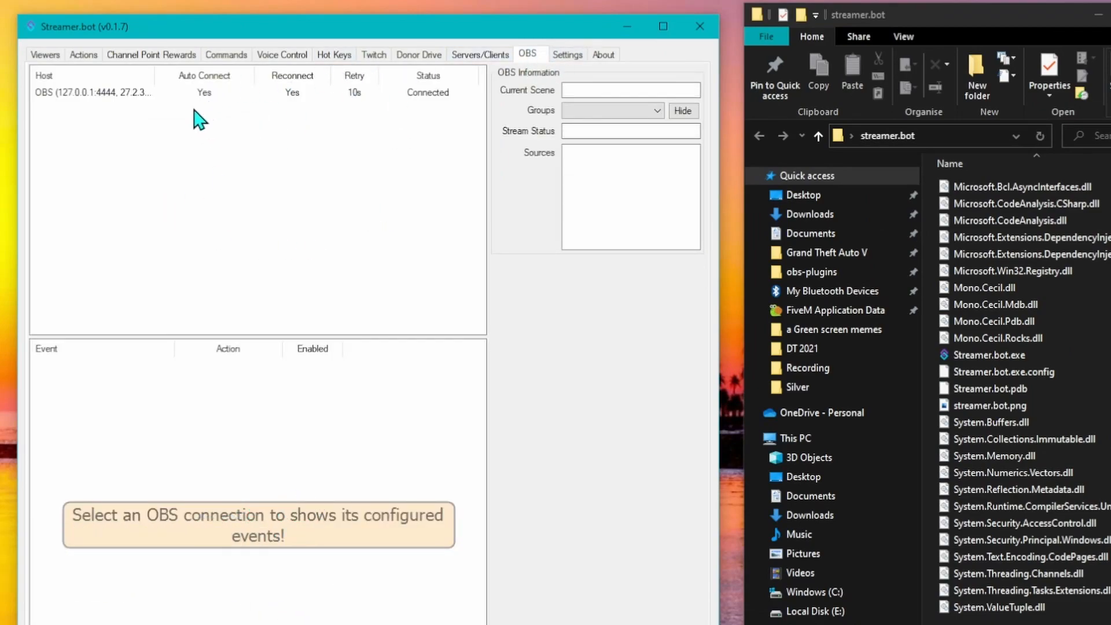
left_click(148, 98)
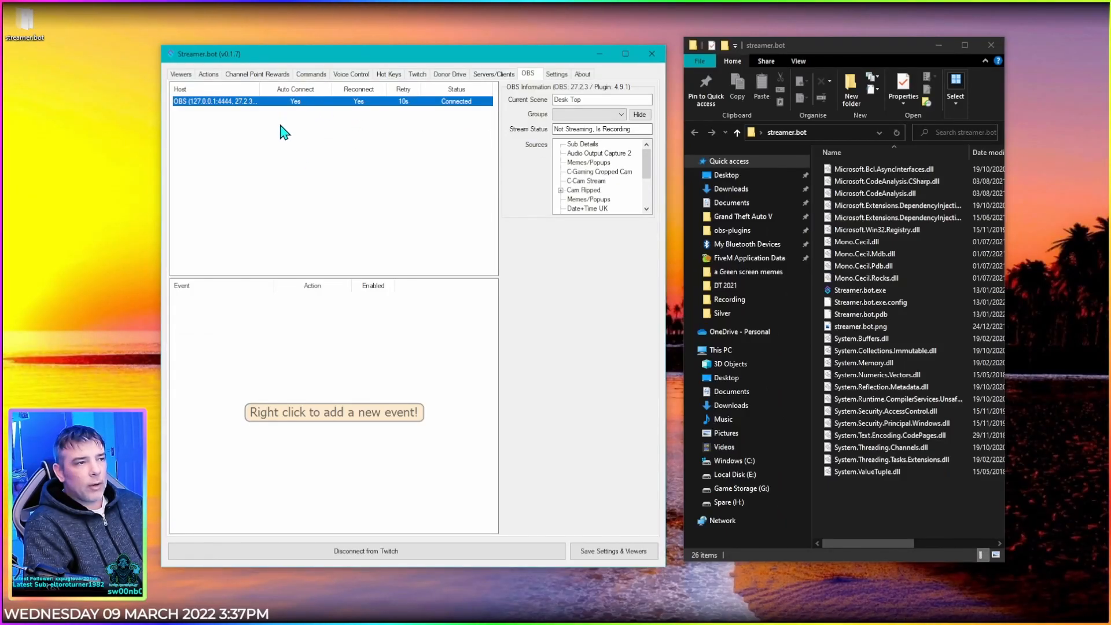
right_click(284, 132)
left_click(308, 134)
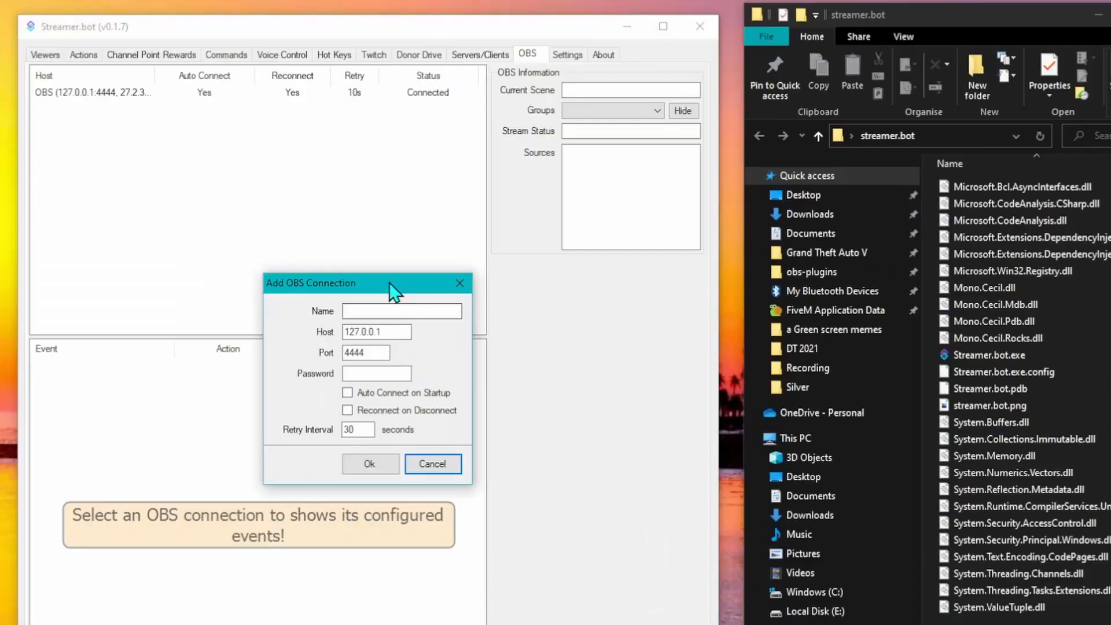
left_click_drag(429, 238, 417, 164)
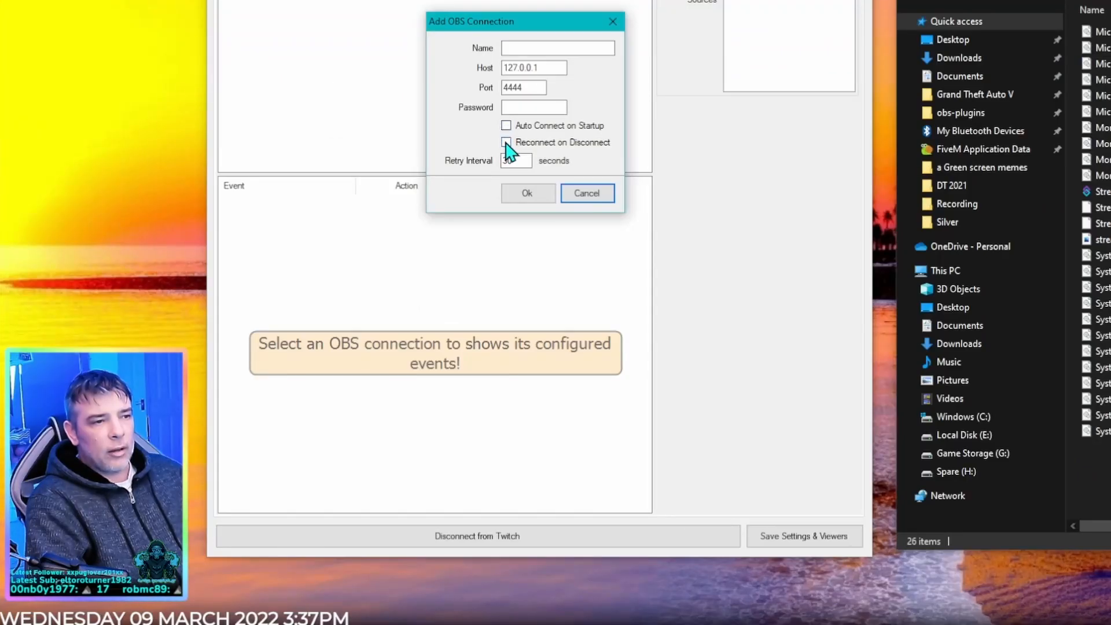
left_click(506, 142)
left_click(507, 125)
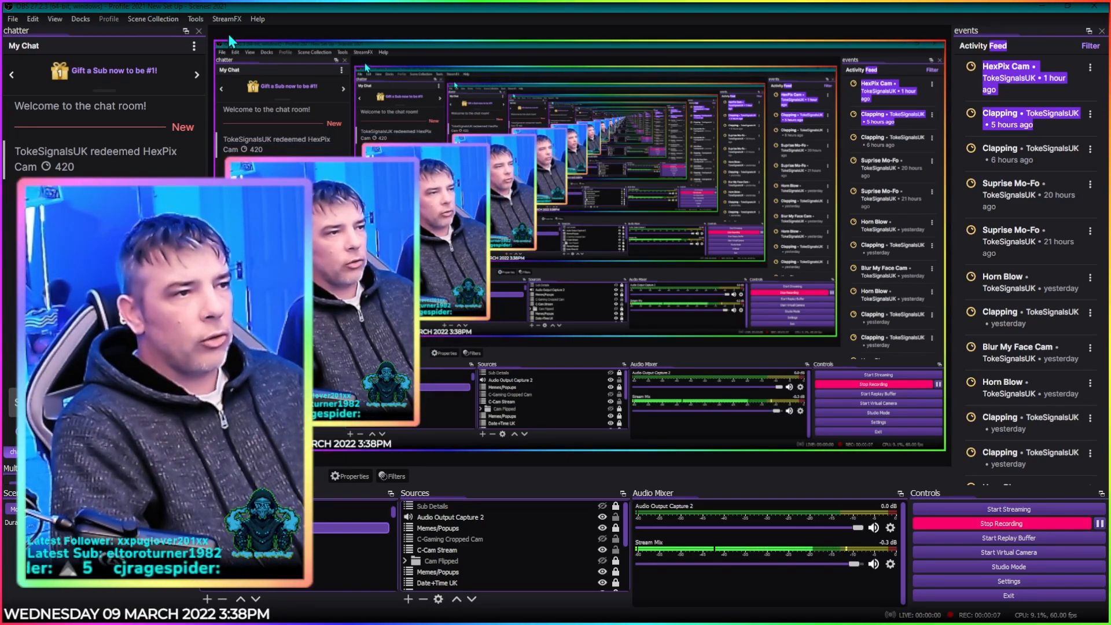
Switch to OBS and open the WebSockets Server Settings.
left_click(196, 19)
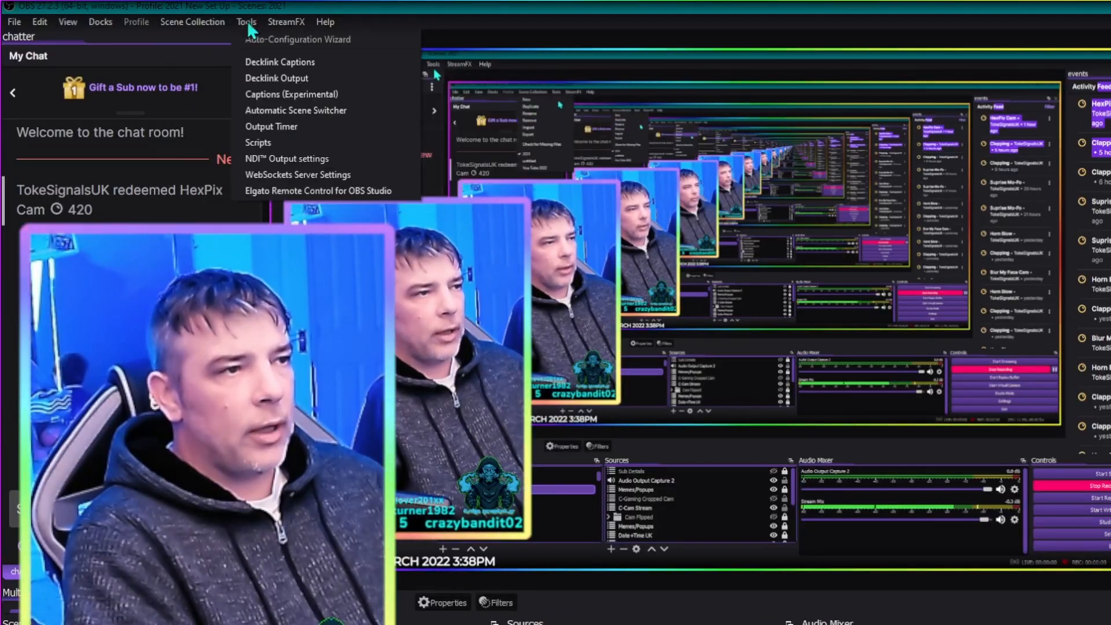
left_click(280, 173)
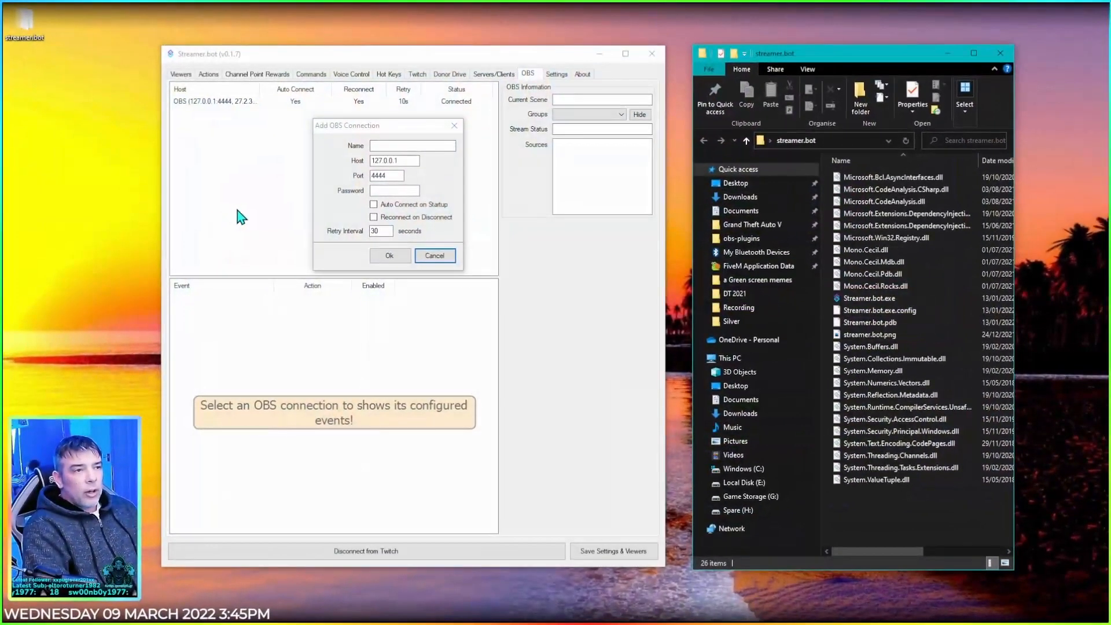
In Streamer.bot, add the unnamed OBS connection for 127.0.0.1, port 4444, with a 30-second retry interval, and select the existing OBS connection.
left_click(398, 261)
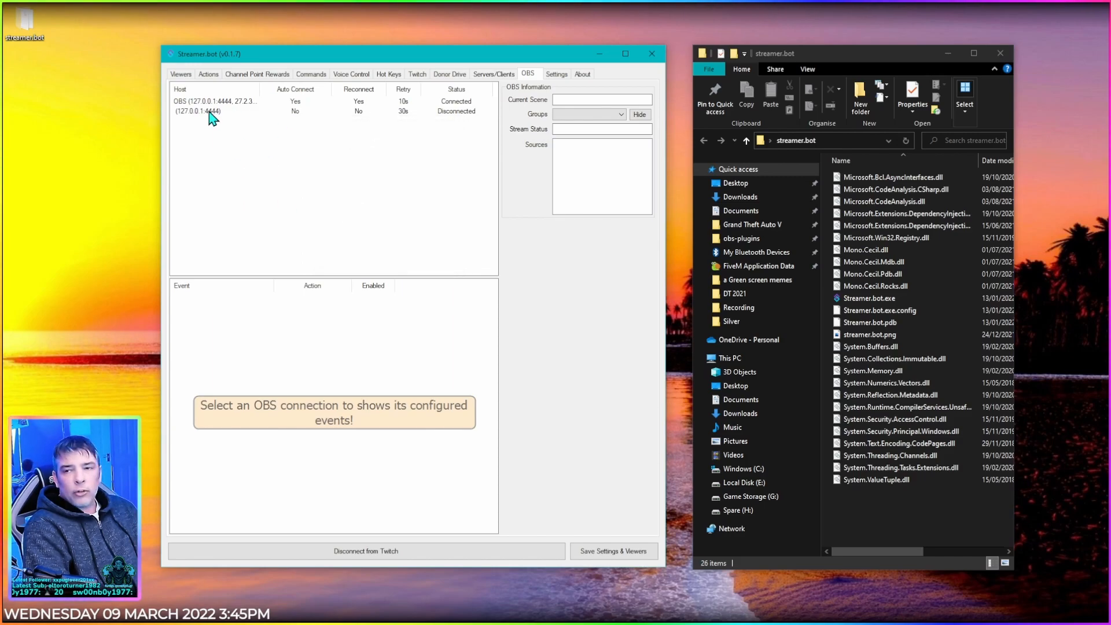
left_click(229, 103)
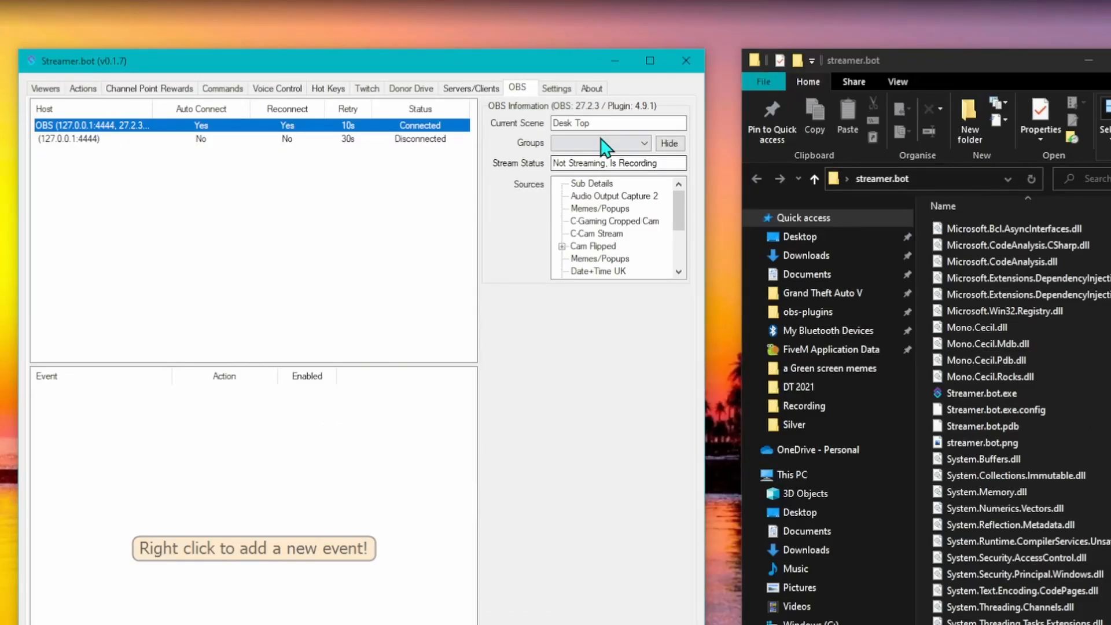
Delete the unnamed, disconnected OBS connection for 127.0.0.1:4444 and select the remaining OBS connection.
left_click(338, 223)
left_click(93, 139)
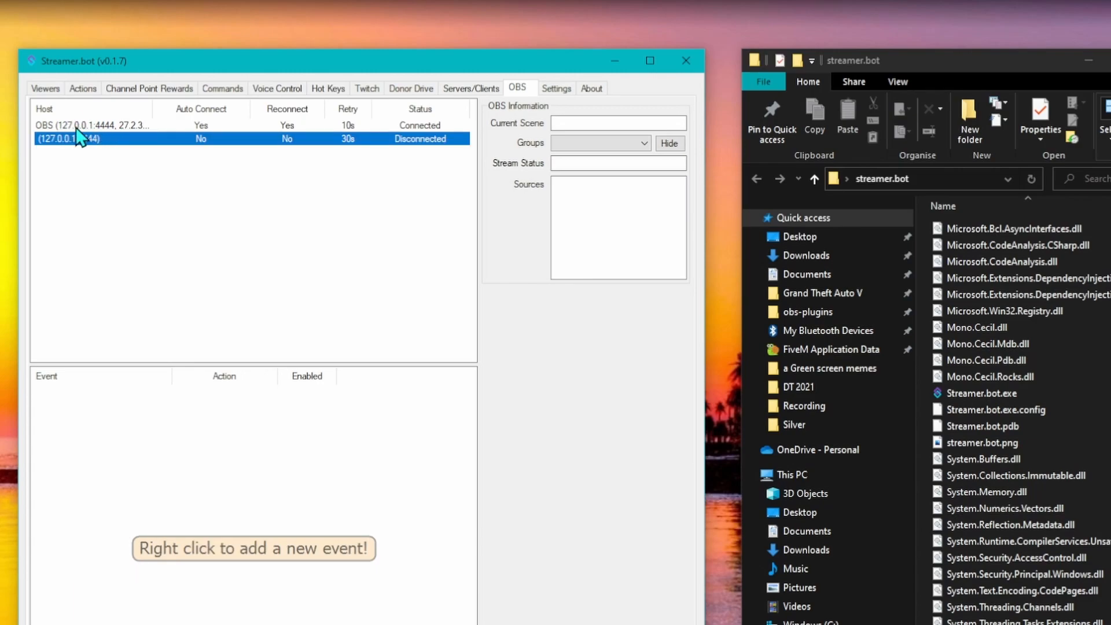
right_click(120, 146)
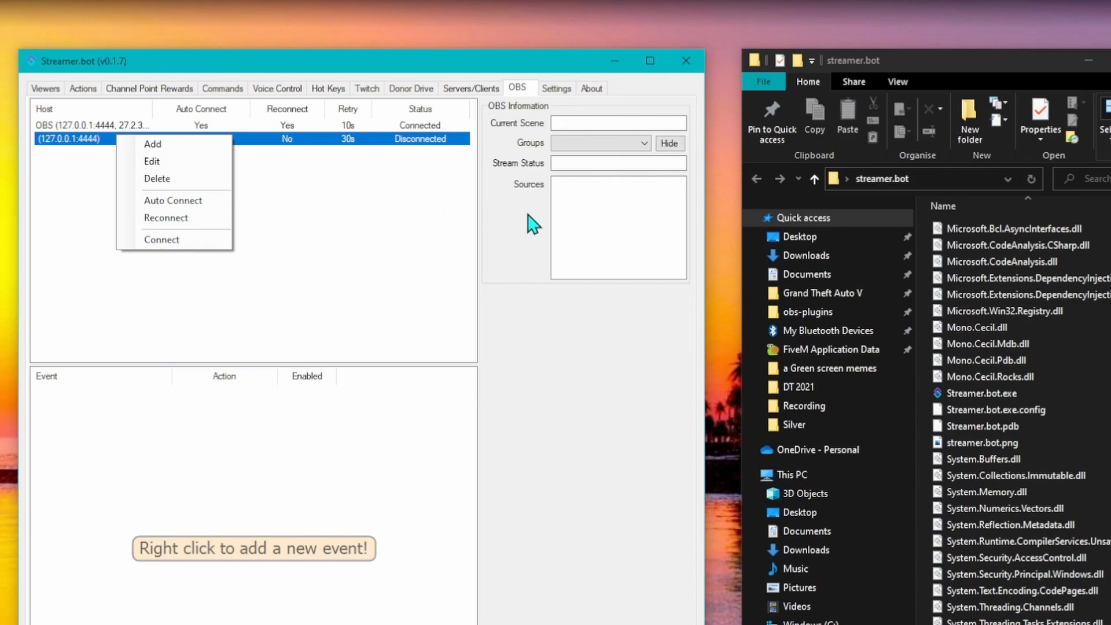
left_click(296, 131)
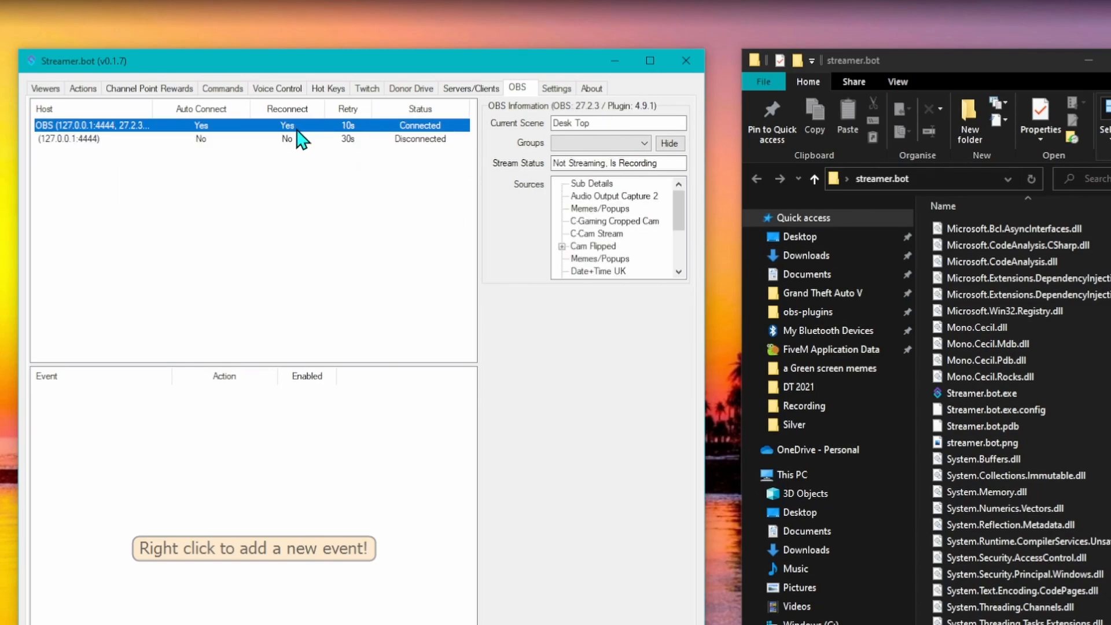
right_click(200, 141)
left_click(264, 185)
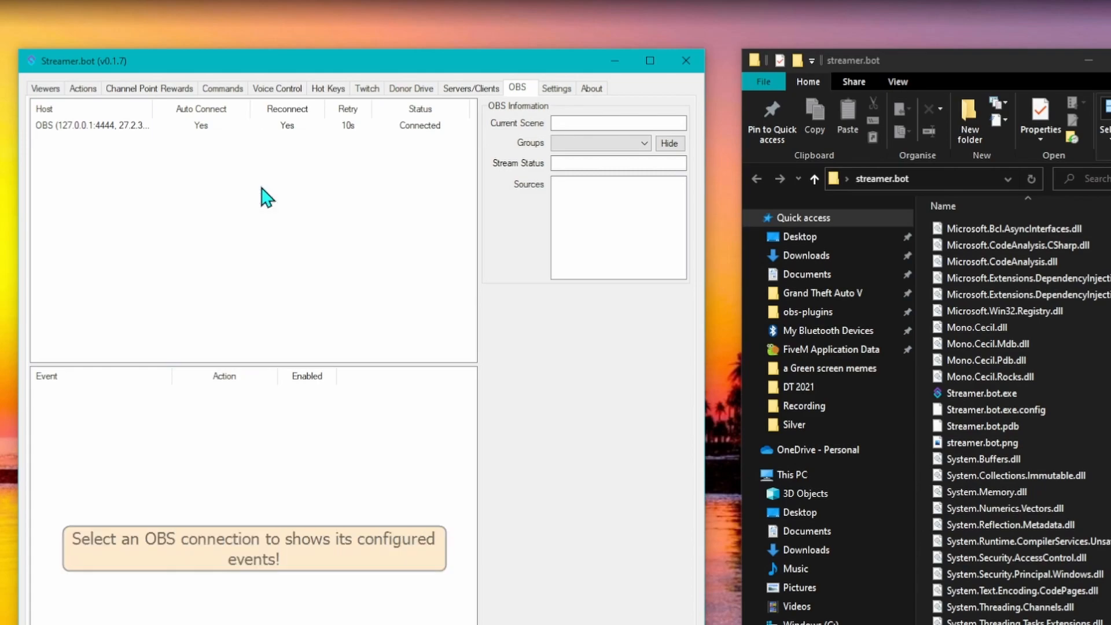
left_click(181, 126)
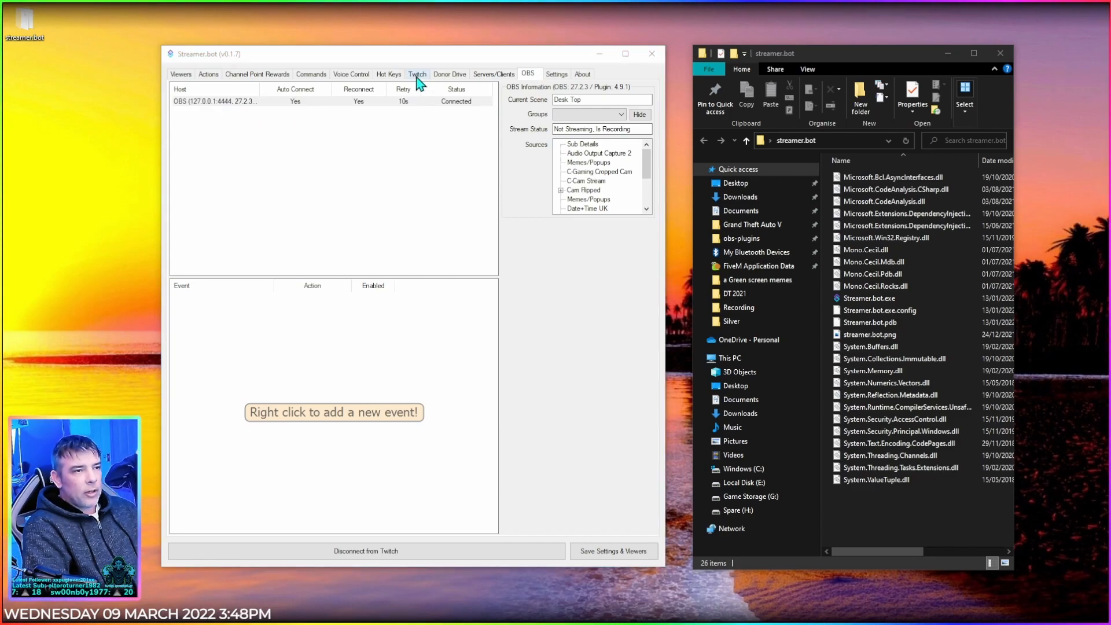
Review Streamer.bot's Twitch polls, viewers, actions, voice control commands, channel point rewards and chat commands.
left_click(418, 75)
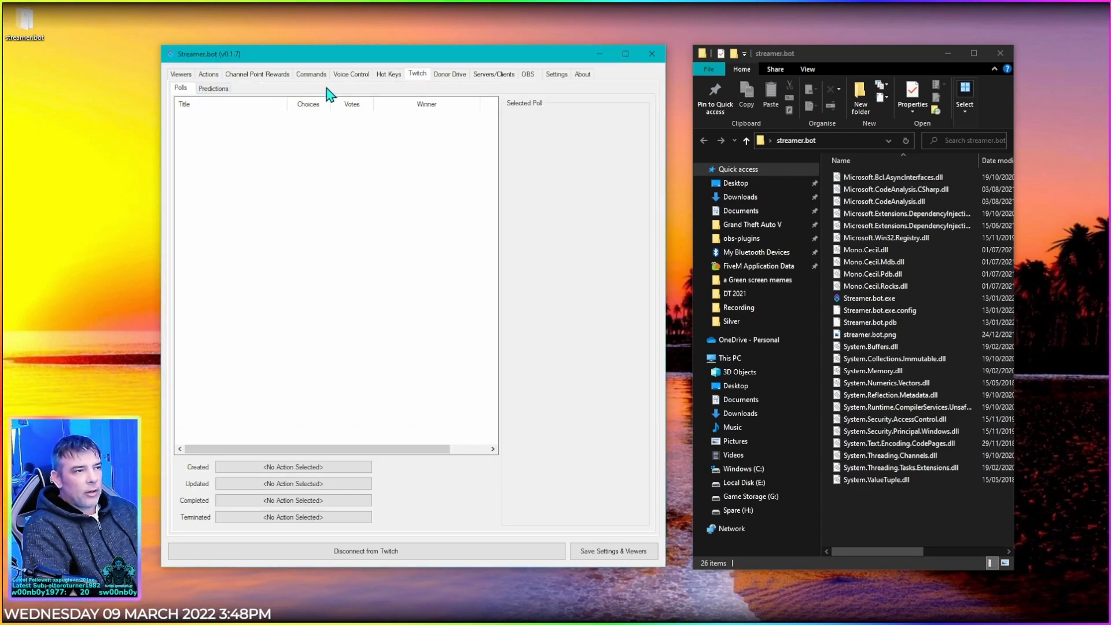
left_click(181, 74)
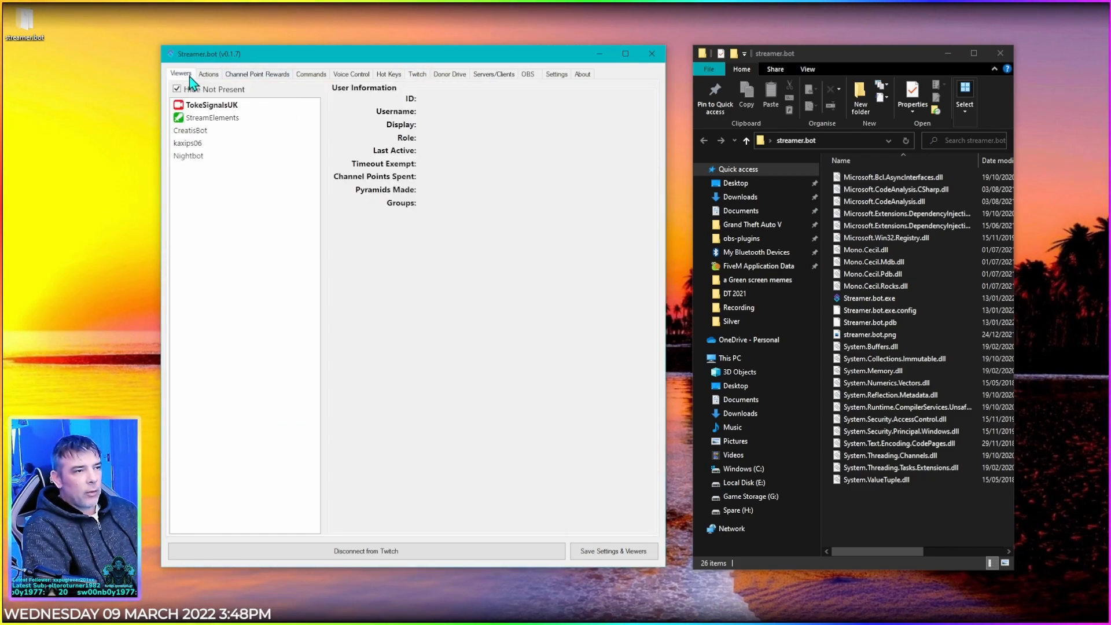
left_click(624, 554)
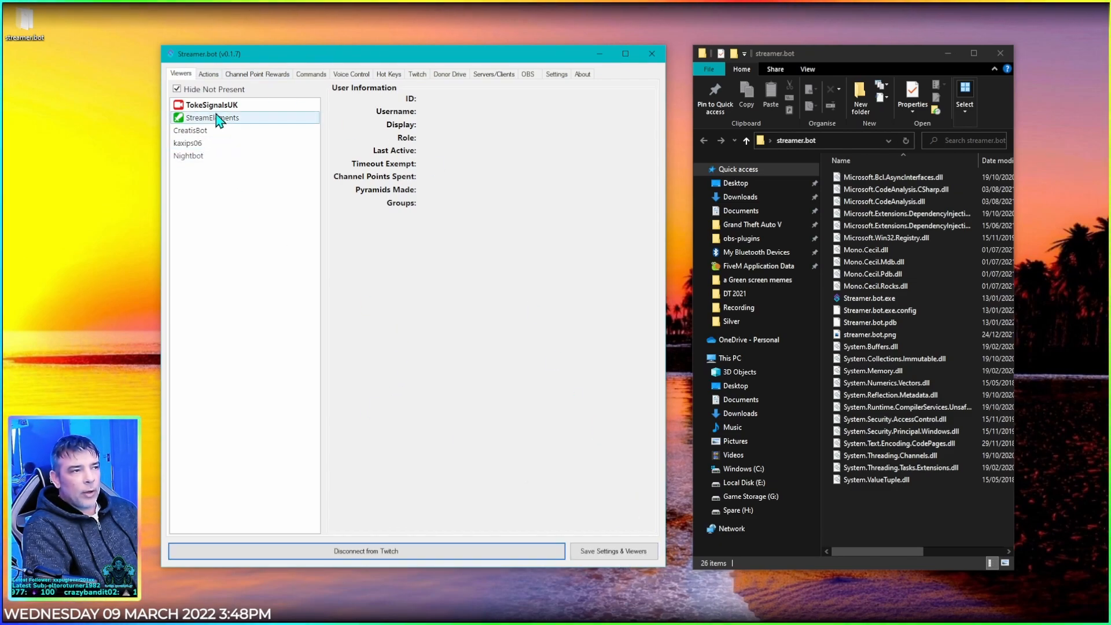
left_click(208, 74)
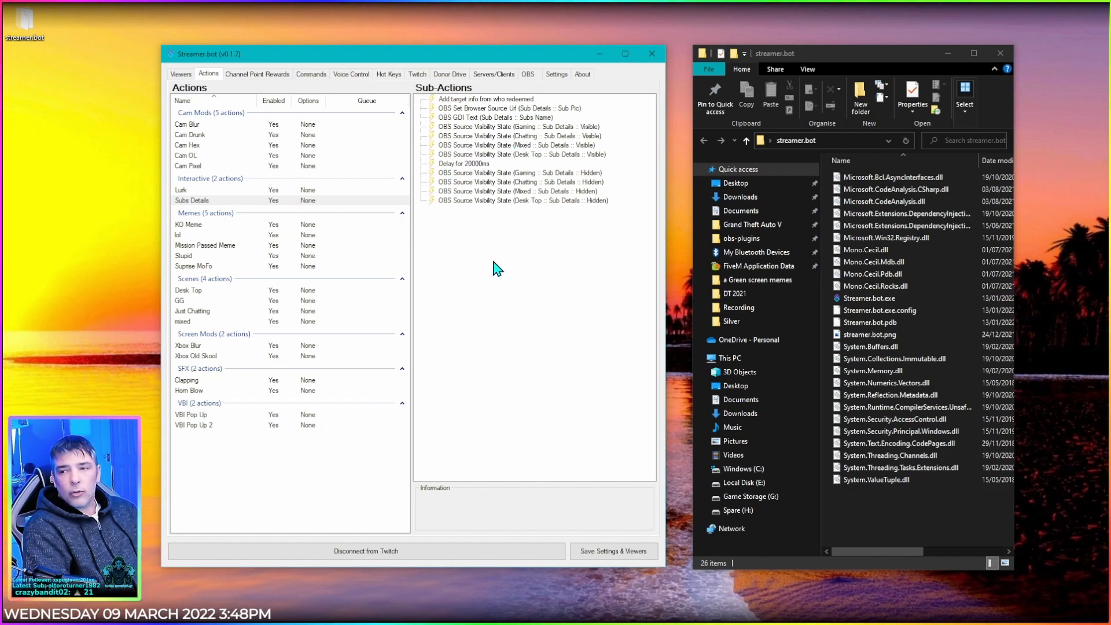
left_click(354, 75)
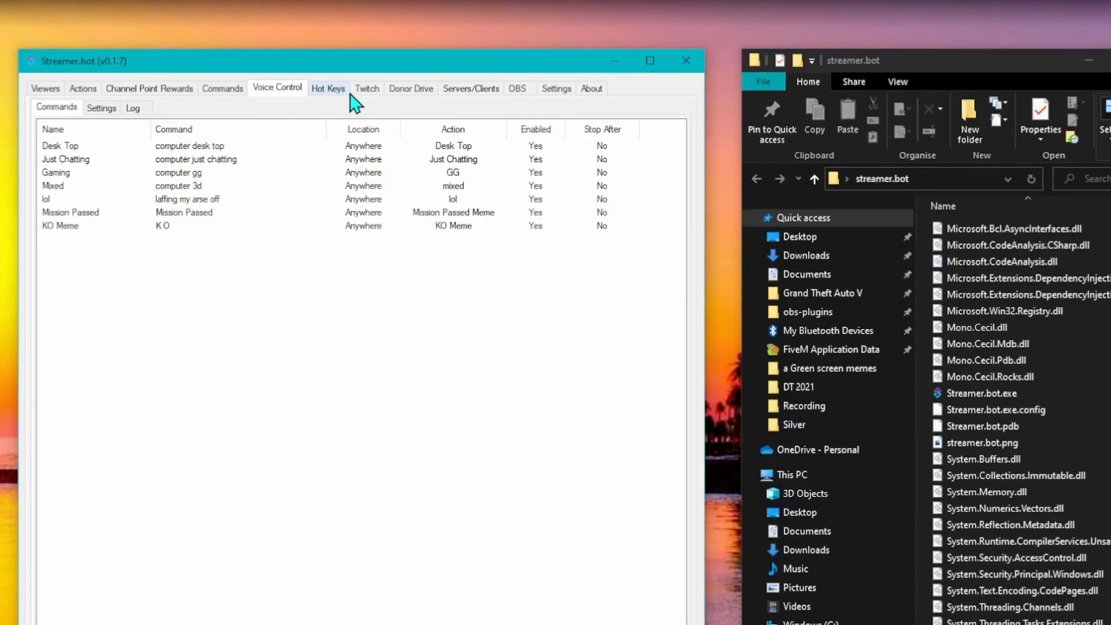
left_click(368, 88)
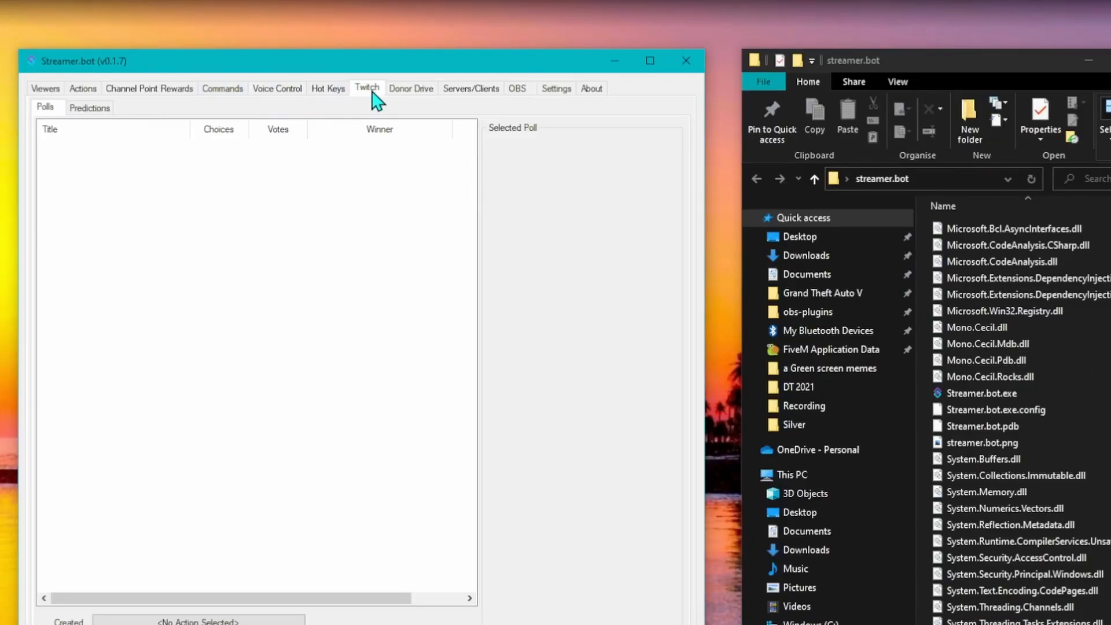
left_click(137, 90)
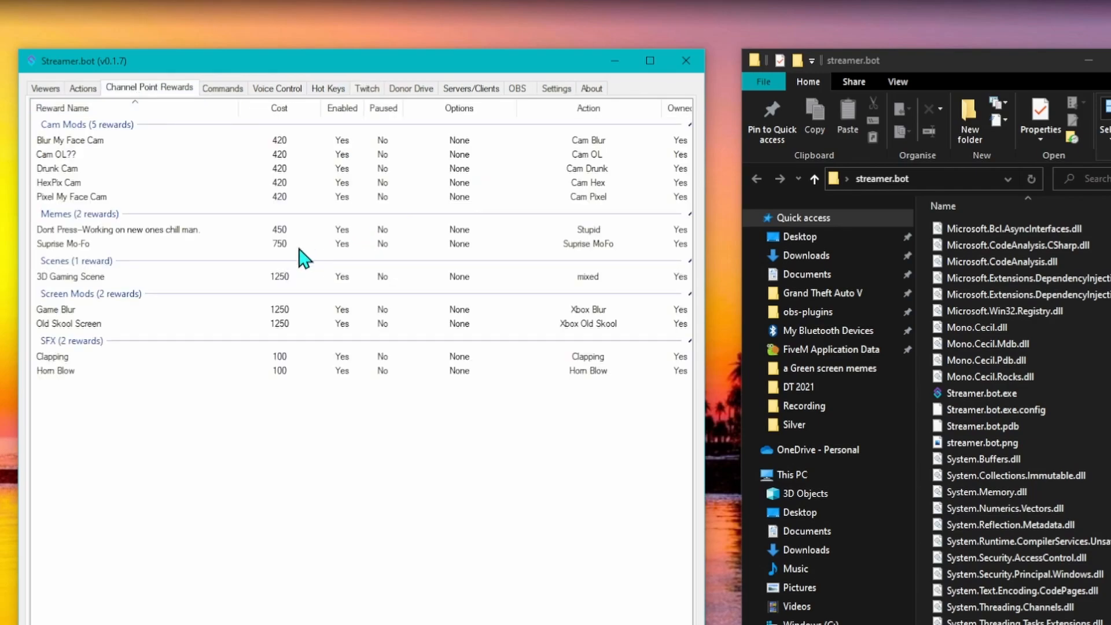
left_click(223, 88)
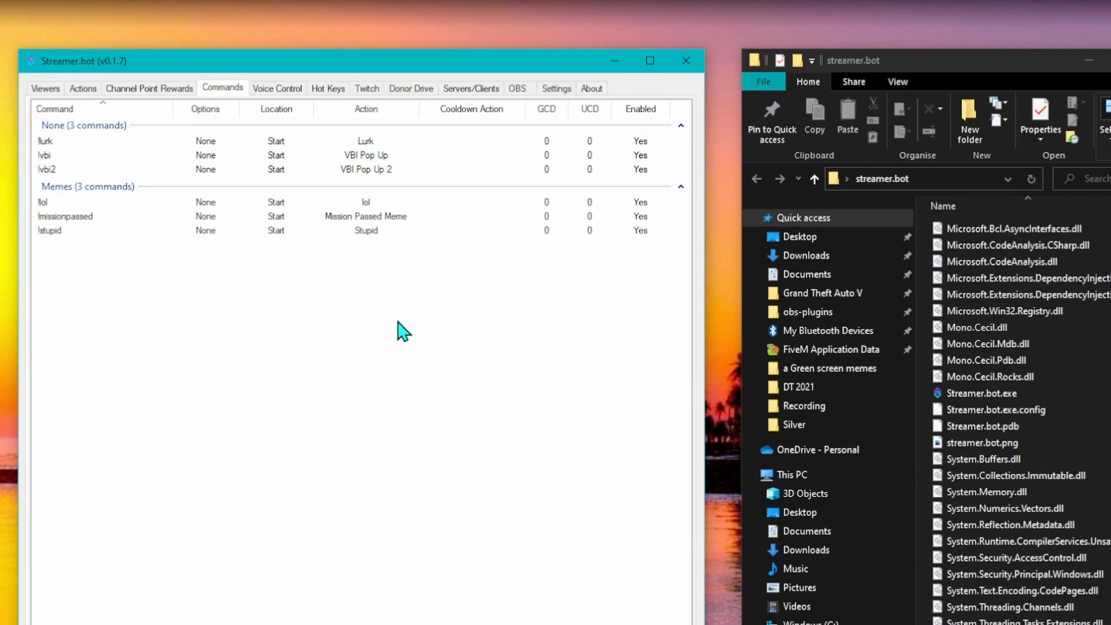
View the General settings of Streamer.bot and clear the streamer.bot folder window from the desktop.
left_click(556, 88)
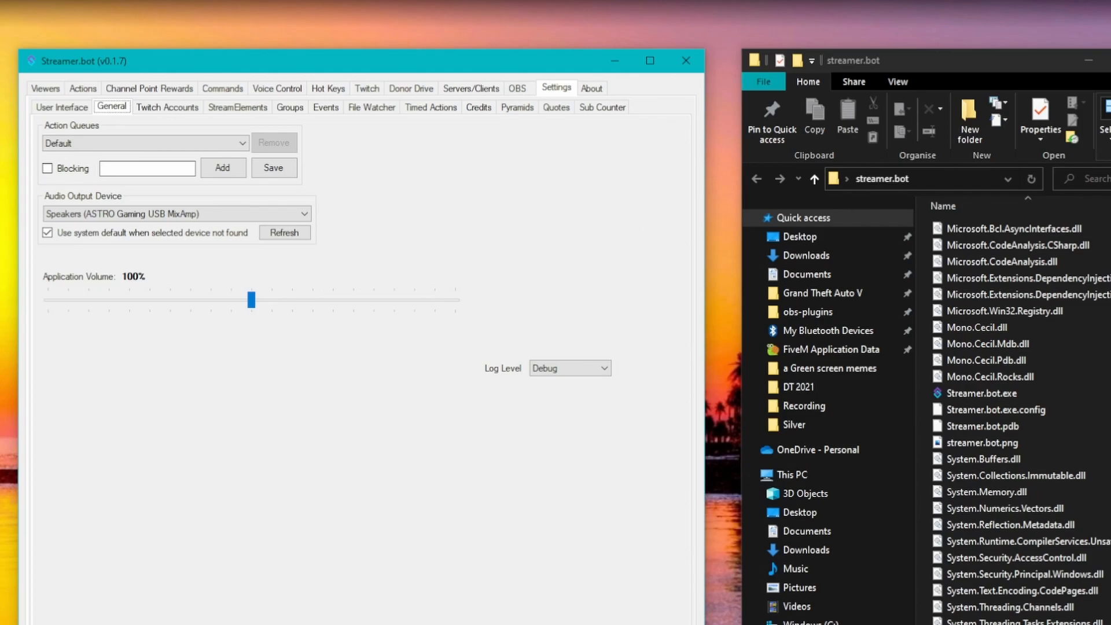
left_click(1110, 60)
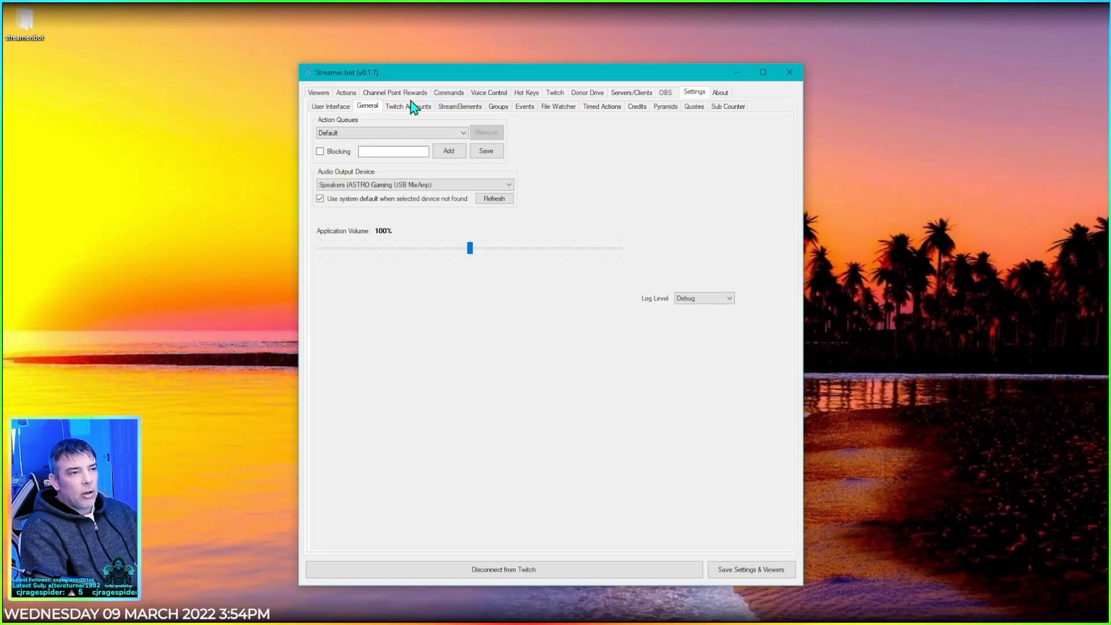
left_click(376, 105)
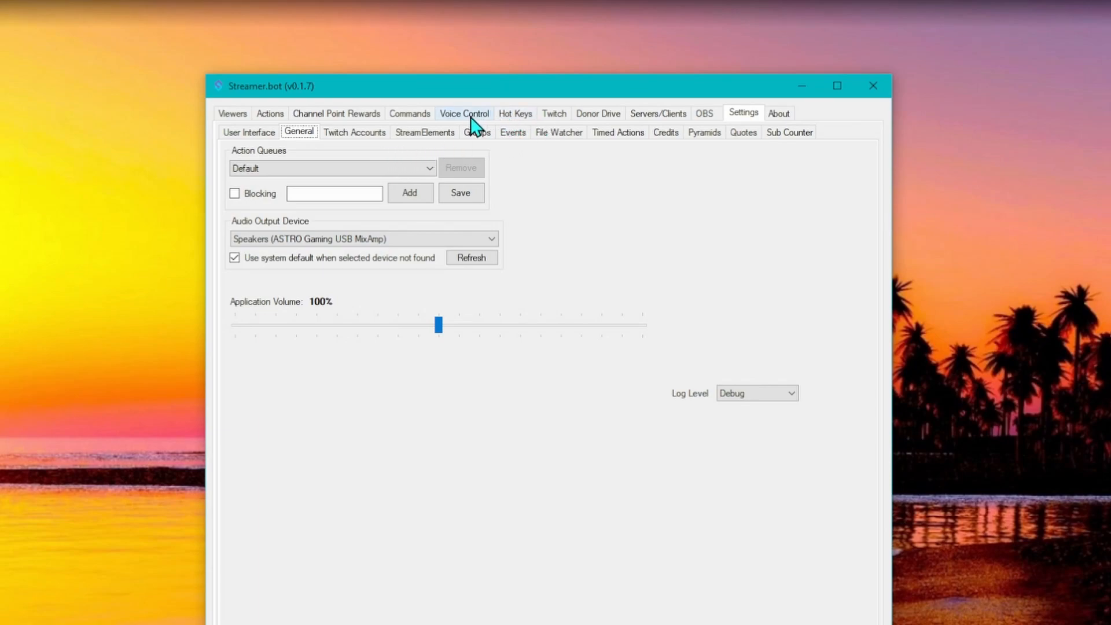
Examine Voice Control's command list, its listening and audio input settings, and the spoken dictation log.
left_click(470, 116)
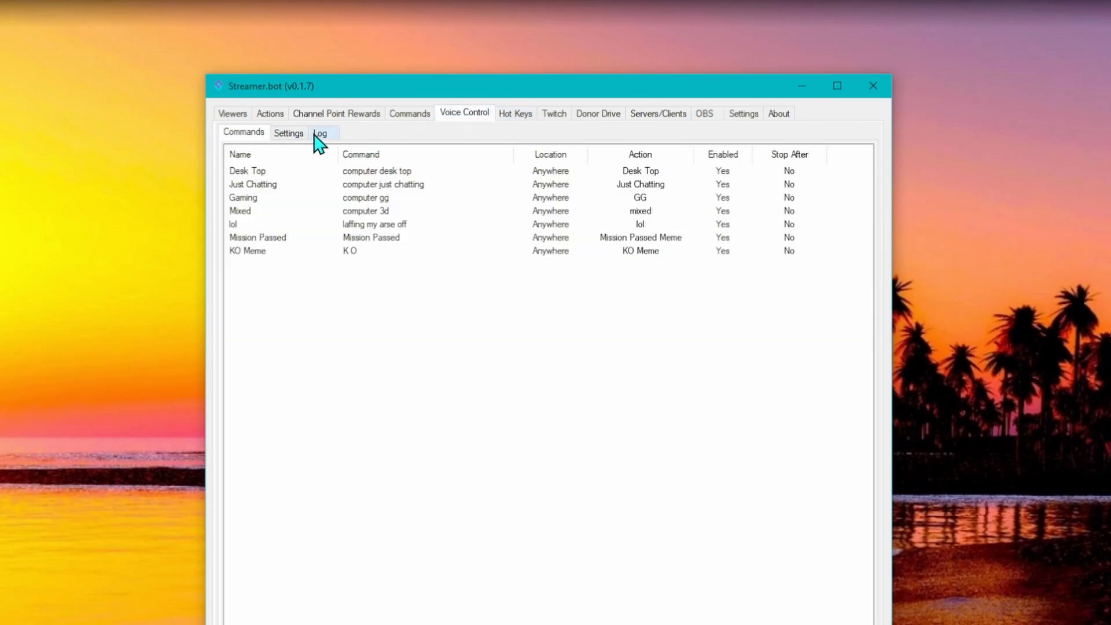
left_click(295, 138)
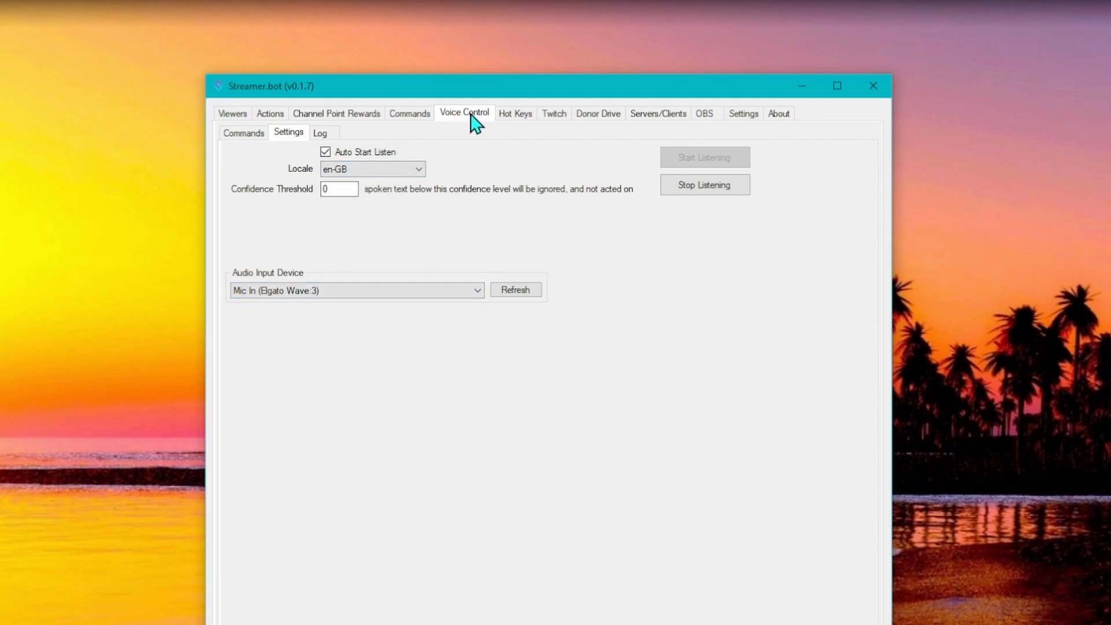
left_click(320, 134)
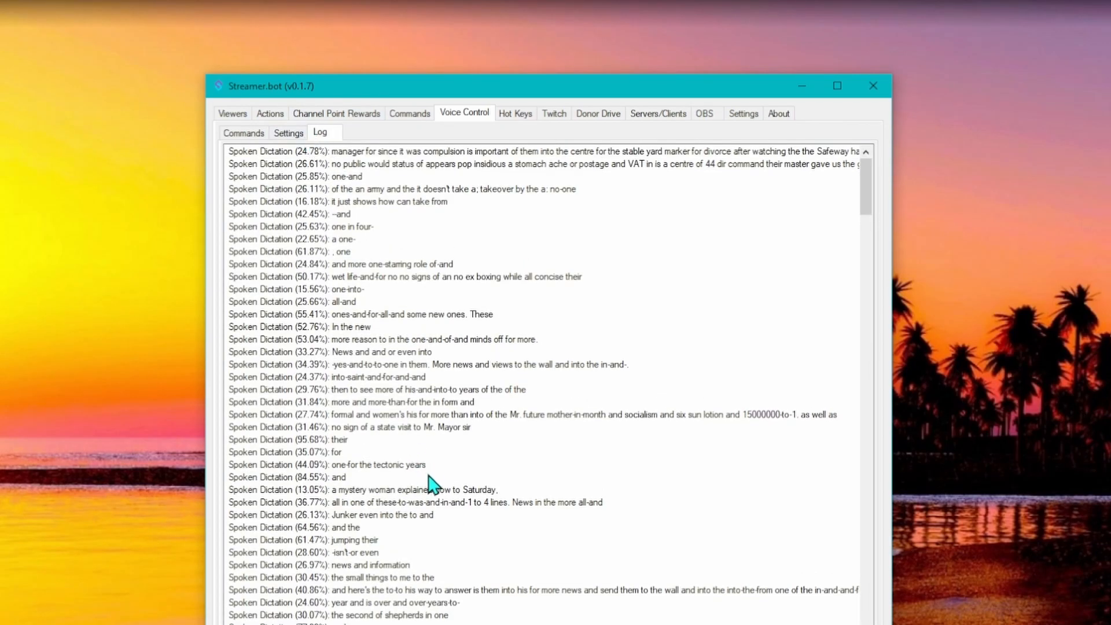
left_click(287, 134)
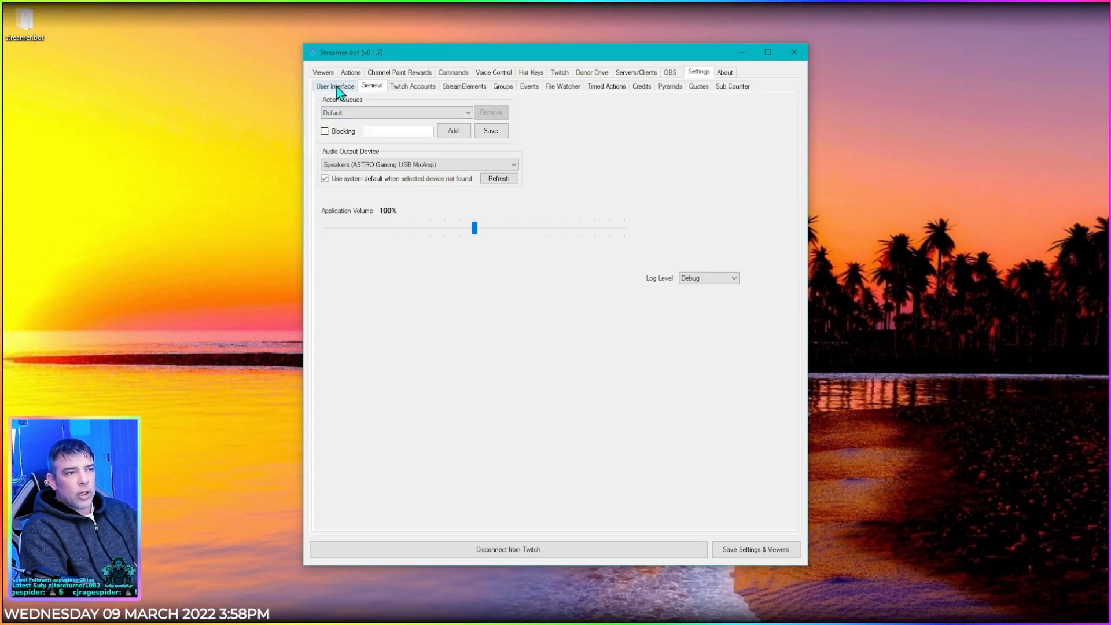
Examine the User Interface settings that control main and settings tab visibility.
left_click(336, 87)
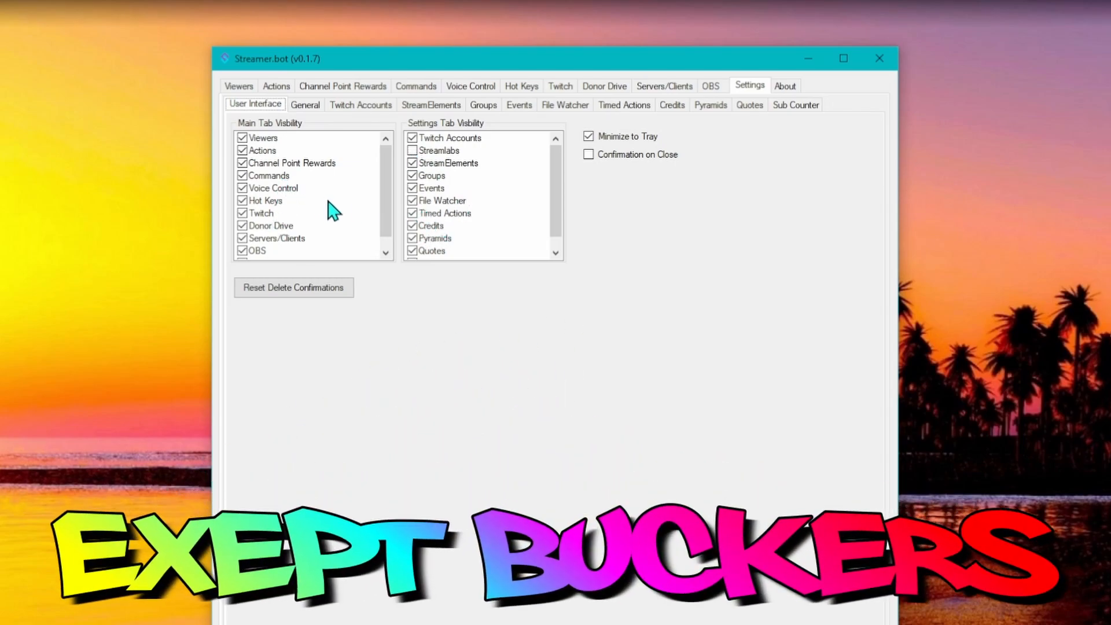
scroll(336, 211, "down", 1)
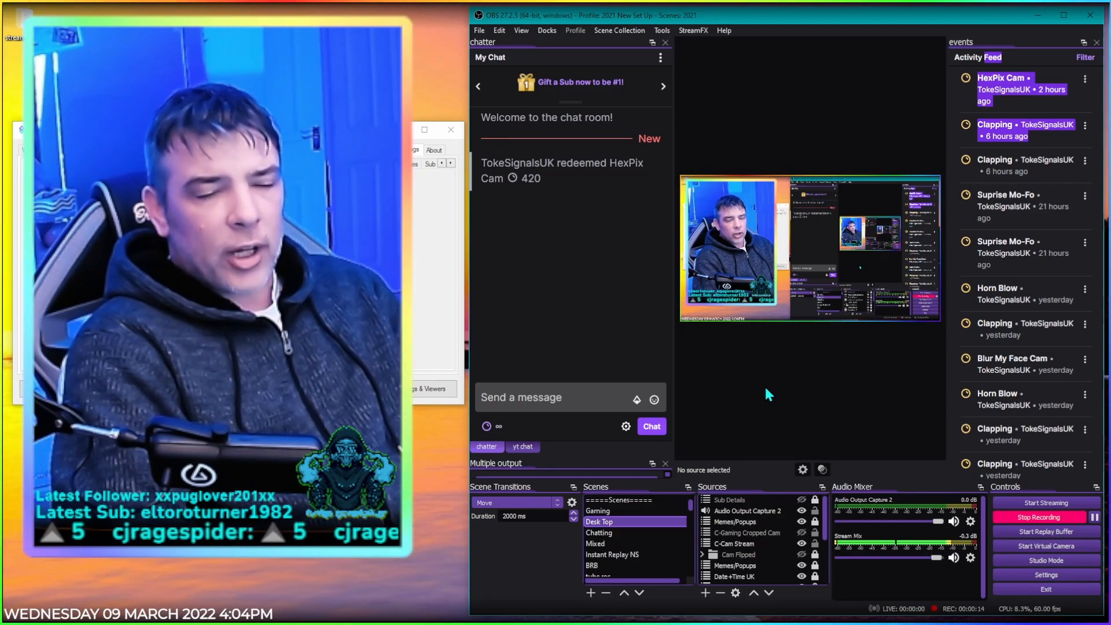
key("Down")
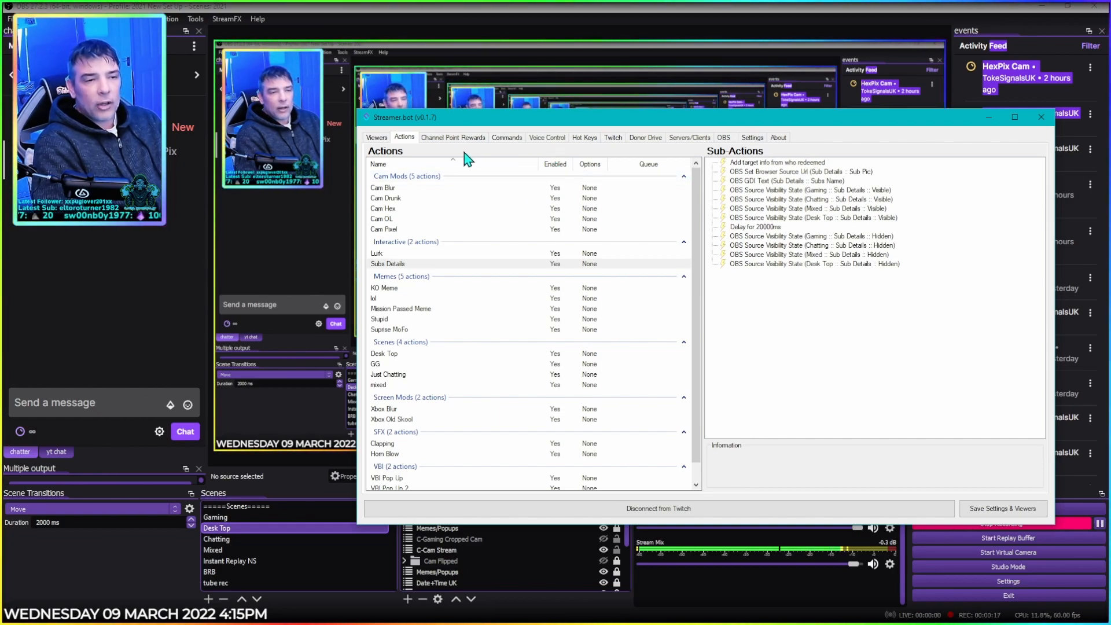
Compare the chat commands with the full list of actions, returning to the commands list with !vbi.
left_click(502, 139)
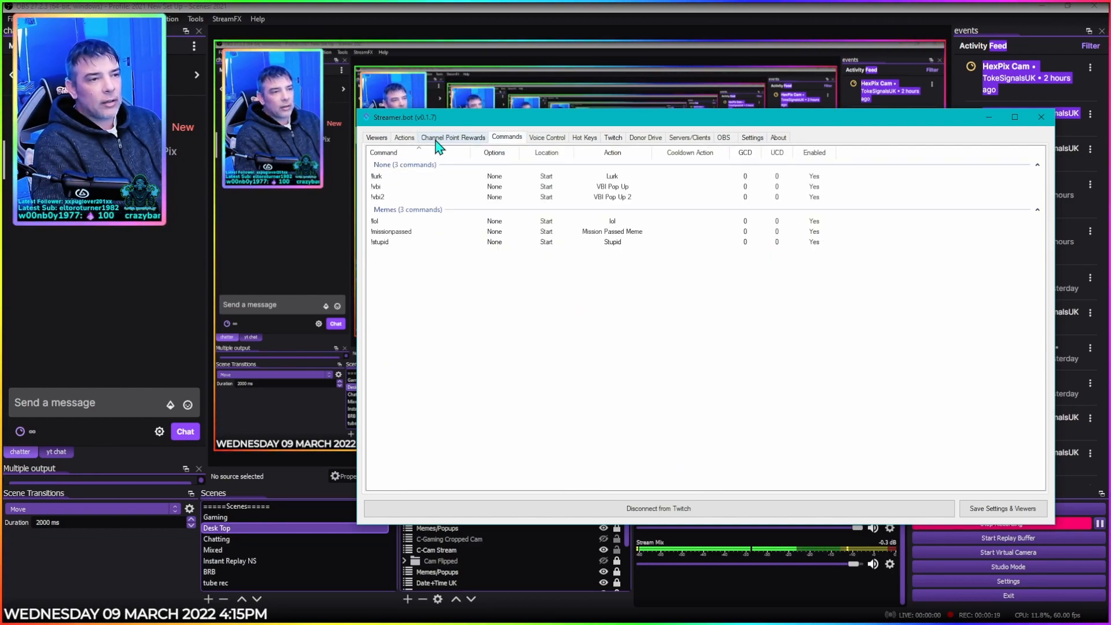
left_click(404, 139)
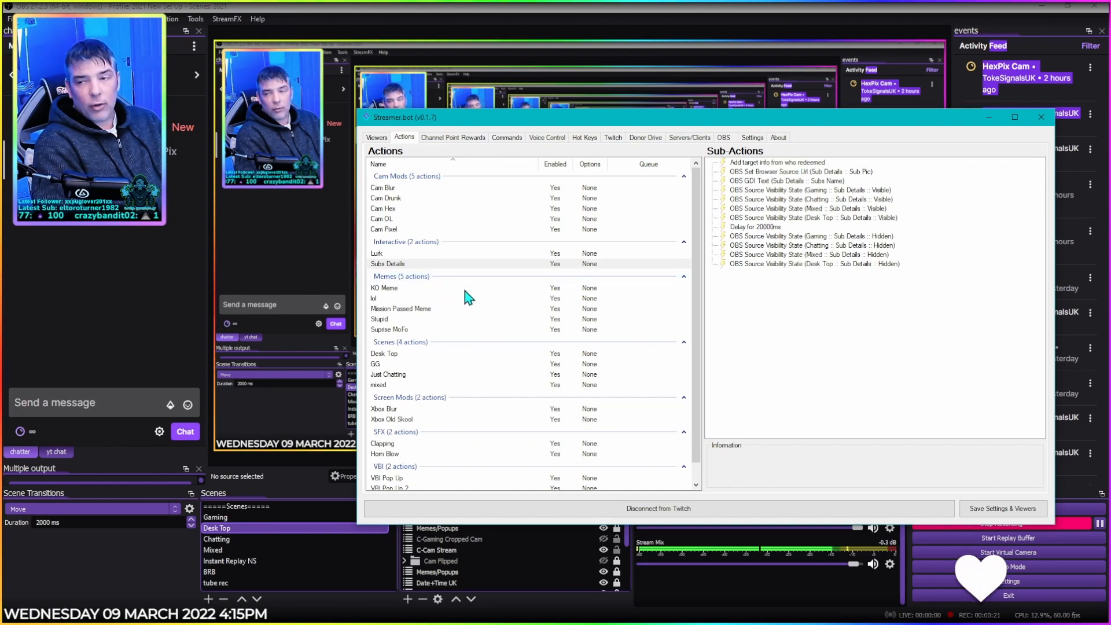
scroll(518, 395, "down", 2)
scroll(498, 427, "up", 2)
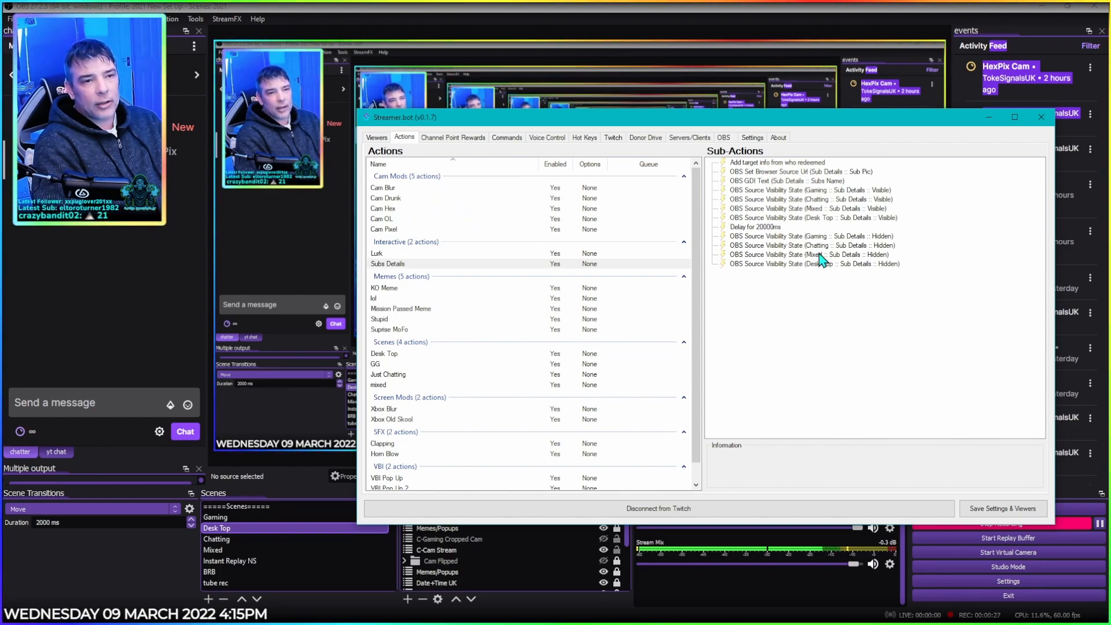
left_click(507, 139)
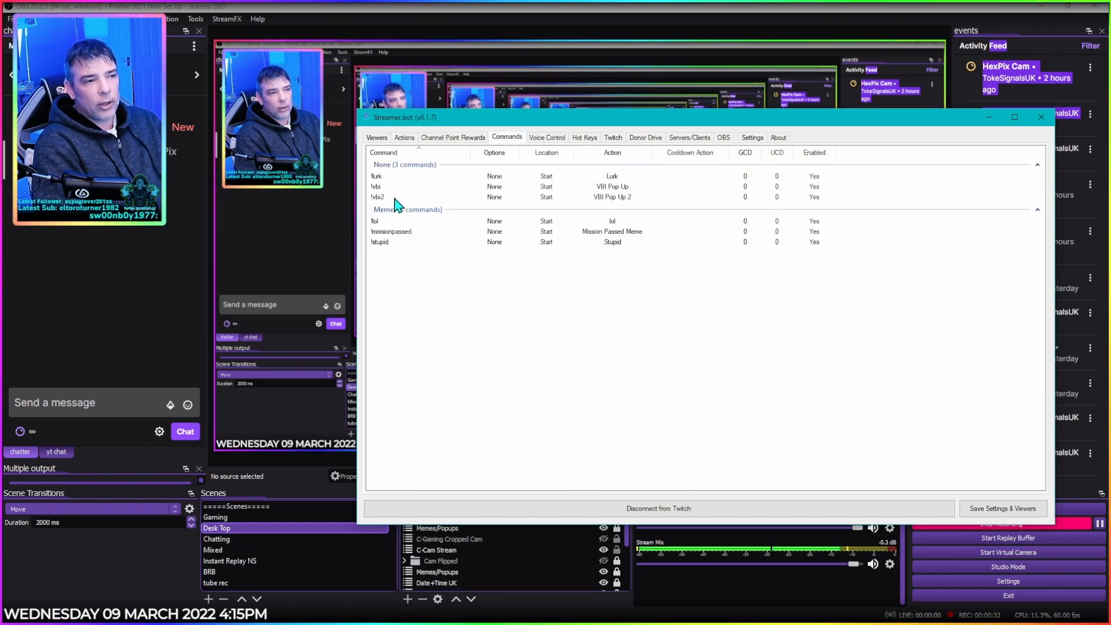
Move the Streamer.bot window out of the way and send the command "!vbi" in the OBS chat dock.
left_click_drag(679, 119, 0, 231)
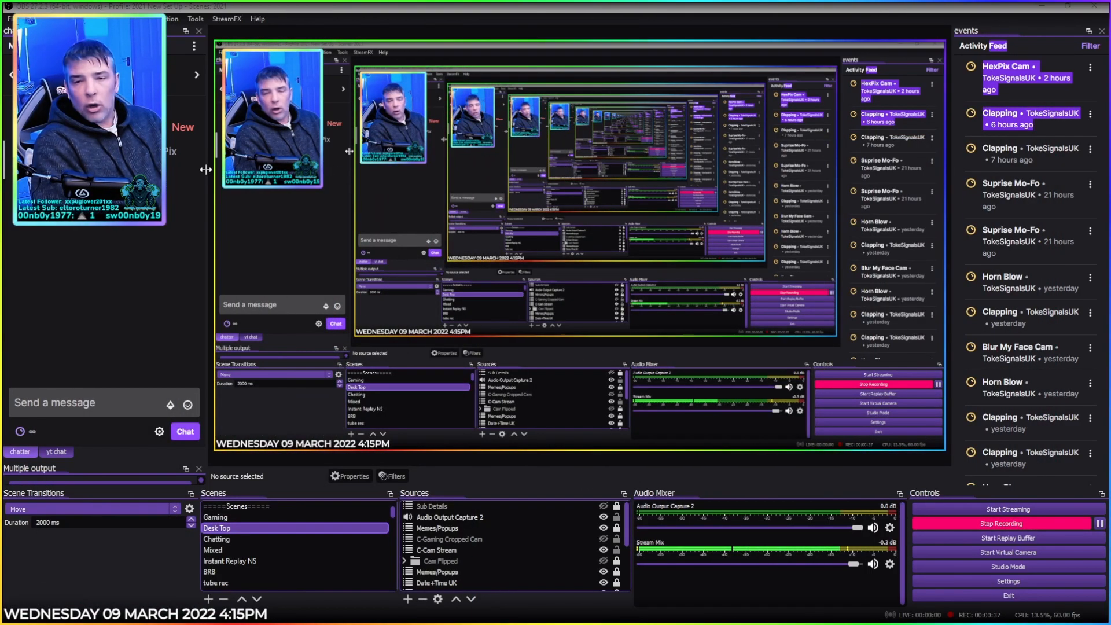
left_click(51, 398)
type("!vbi")
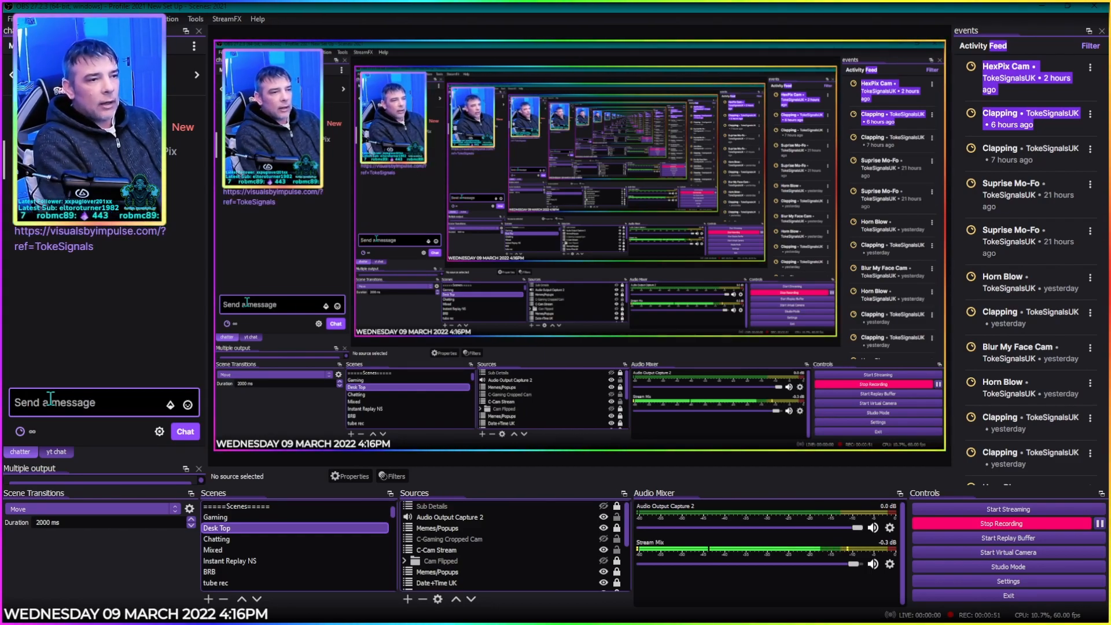
Move the C-Cam Stream source down to the lower-left corner of the OBS canvas and switch to the Gaming scene.
left_click_drag(272, 151, 273, 390)
left_click(259, 515)
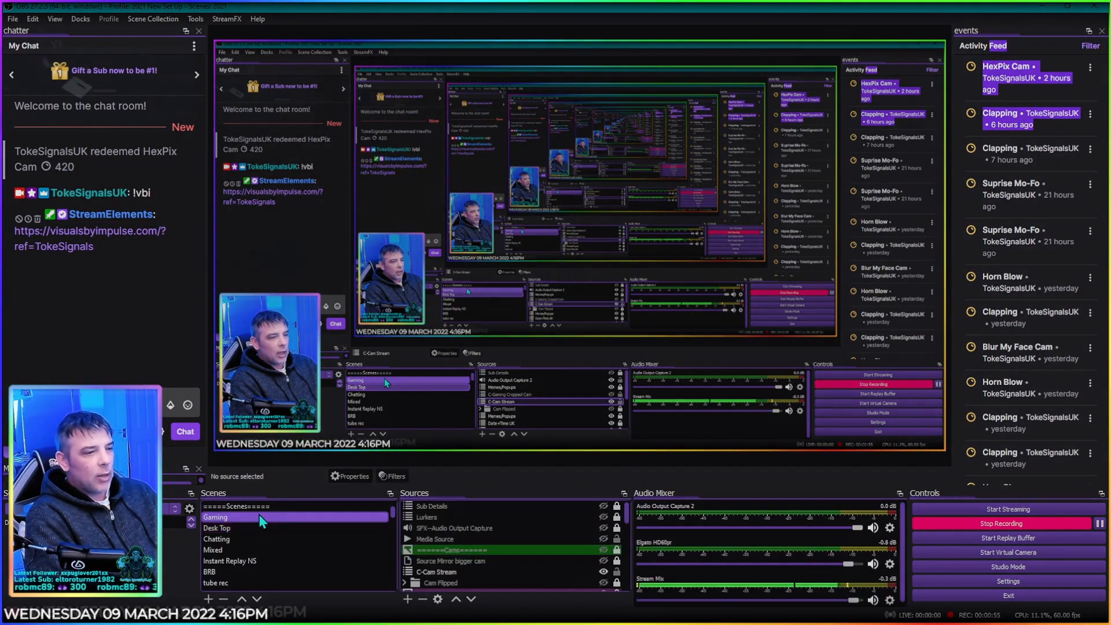